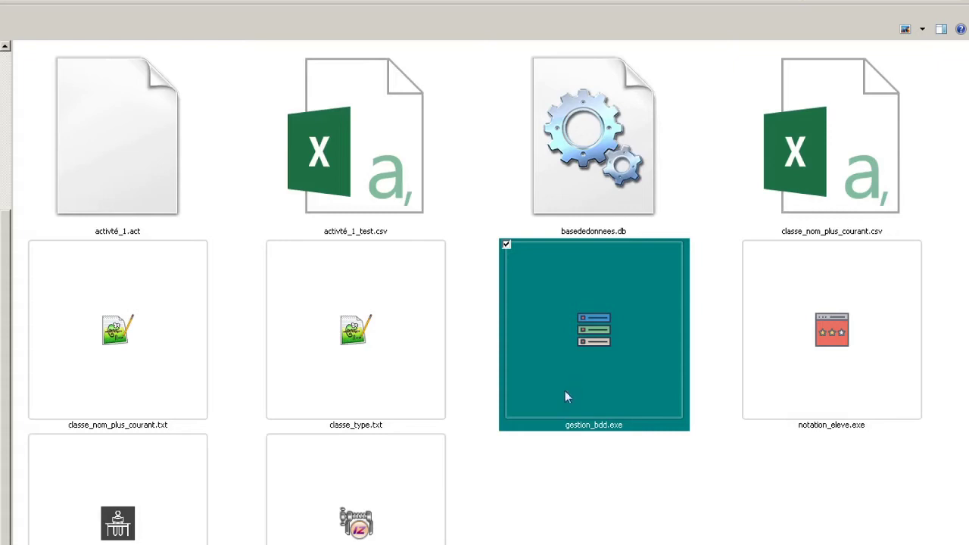
Launch the class seating plan program and move classe1's student card to the third column, second row of the salle1 grid.
{"action": "left_click", "coordinate": [569, 449]}
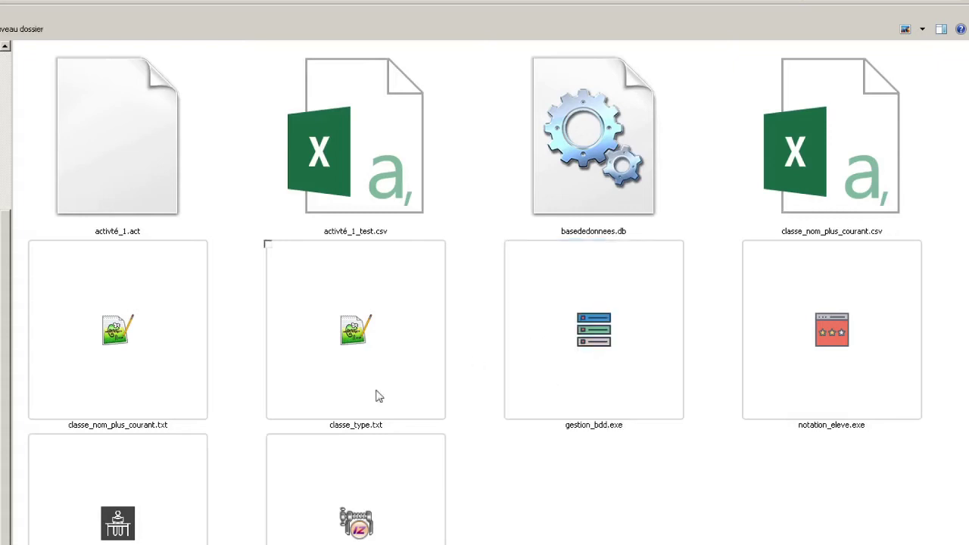
{"action": "left_click", "coordinate": [161, 528]}
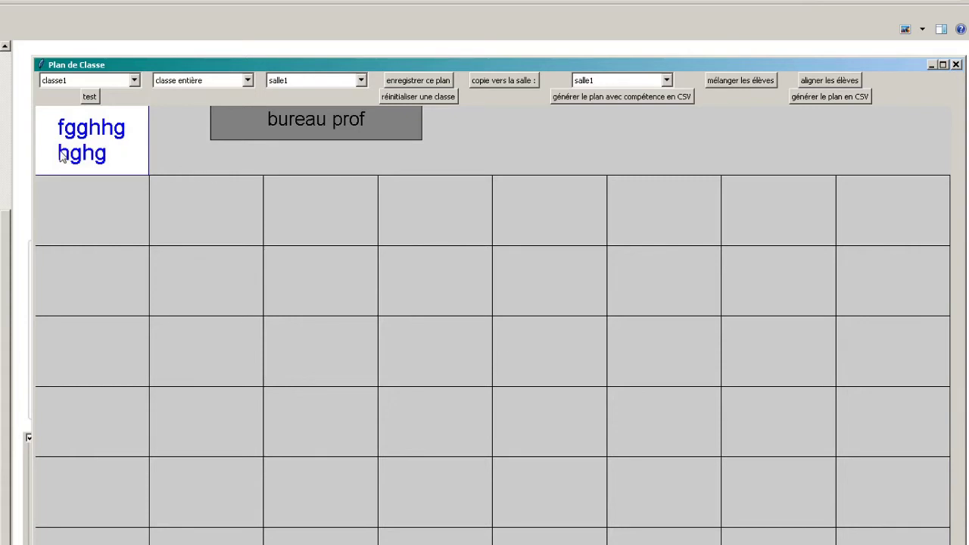
{"action": "left_click_drag", "start_coordinate": [108, 149], "coordinate": [310, 278]}
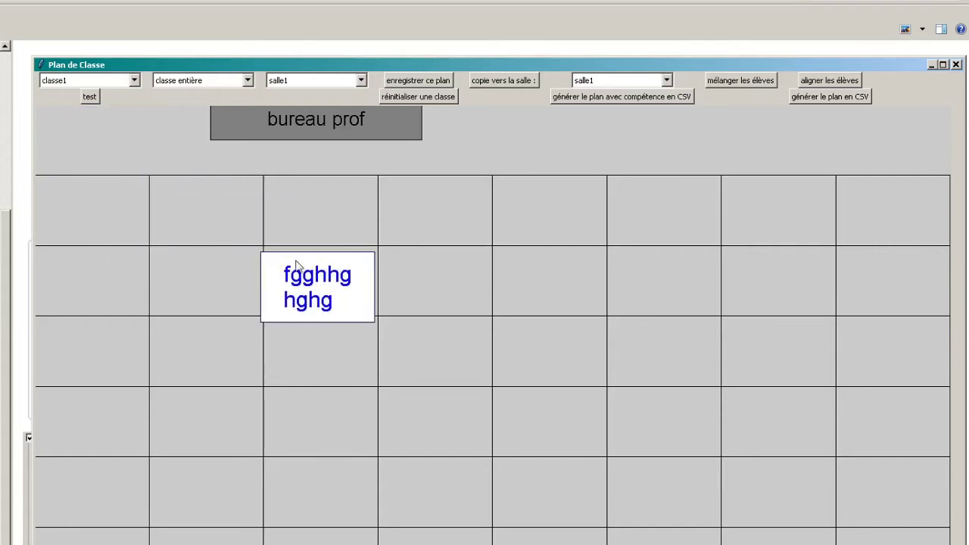
Load classe2 and place its first two waiting students in the second column of the salle1 grid.
{"action": "left_click", "coordinate": [134, 80]}
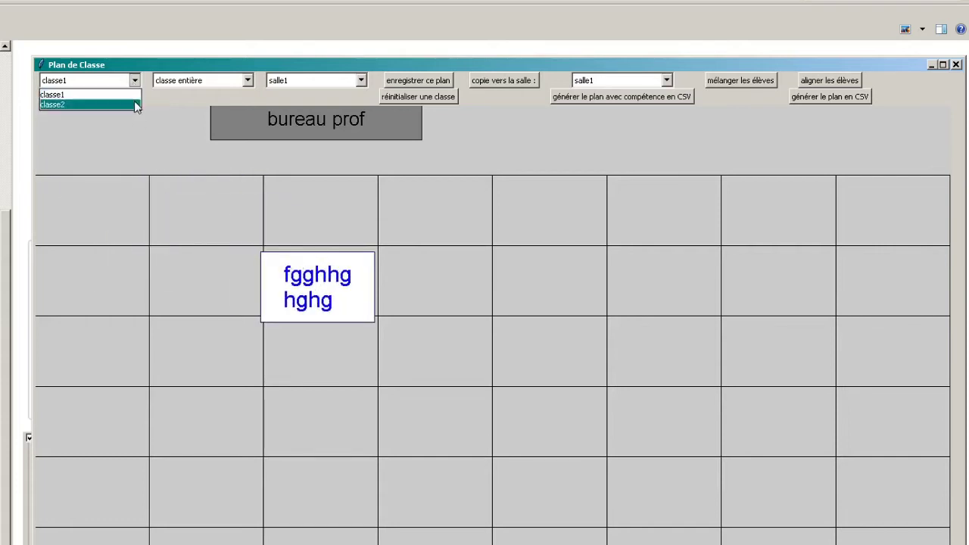
{"action": "left_click", "coordinate": [135, 104]}
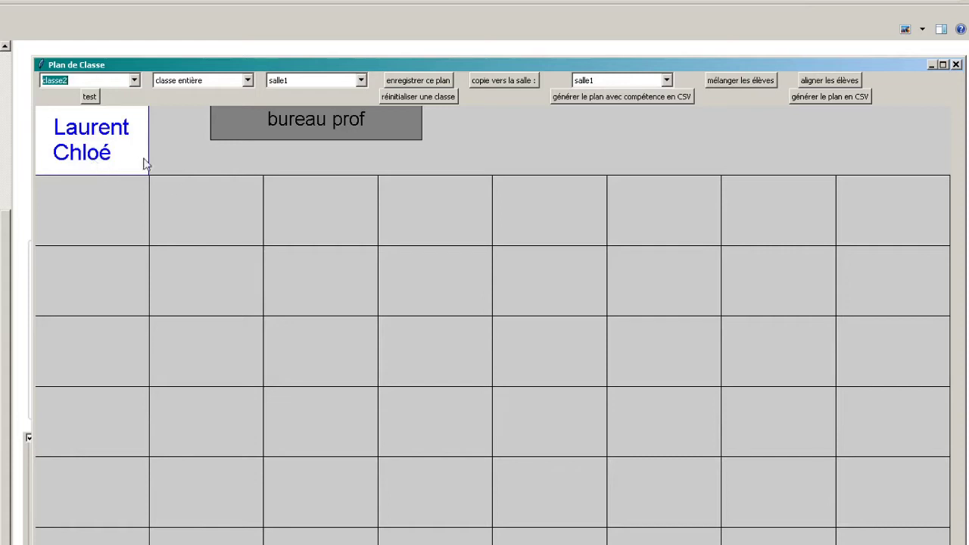
{"action": "left_click_drag", "start_coordinate": [146, 165], "coordinate": [259, 236]}
{"action": "left_click_drag", "start_coordinate": [94, 151], "coordinate": [203, 290]}
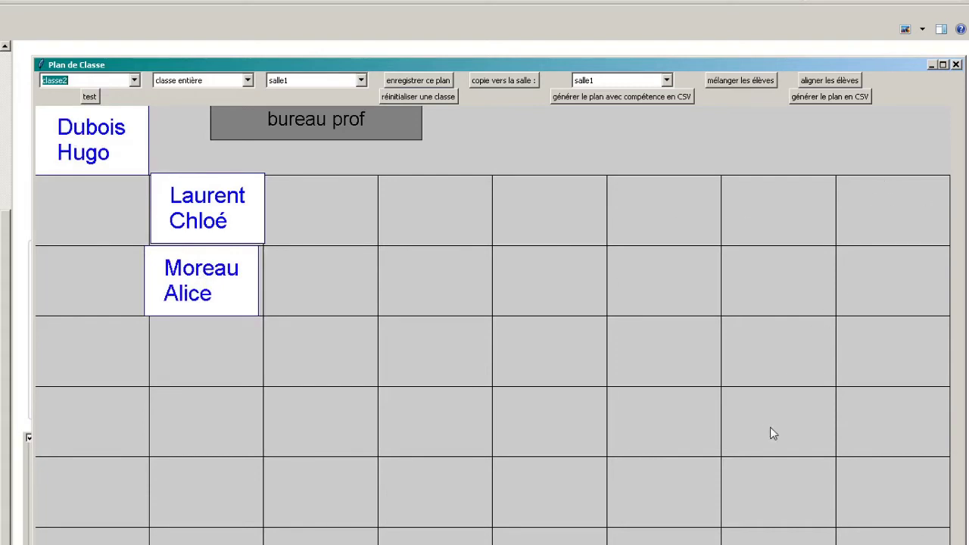
Preview the whole class's layout in salle_groupe and settle on salle2 as the current room.
{"action": "left_click", "coordinate": [362, 81]}
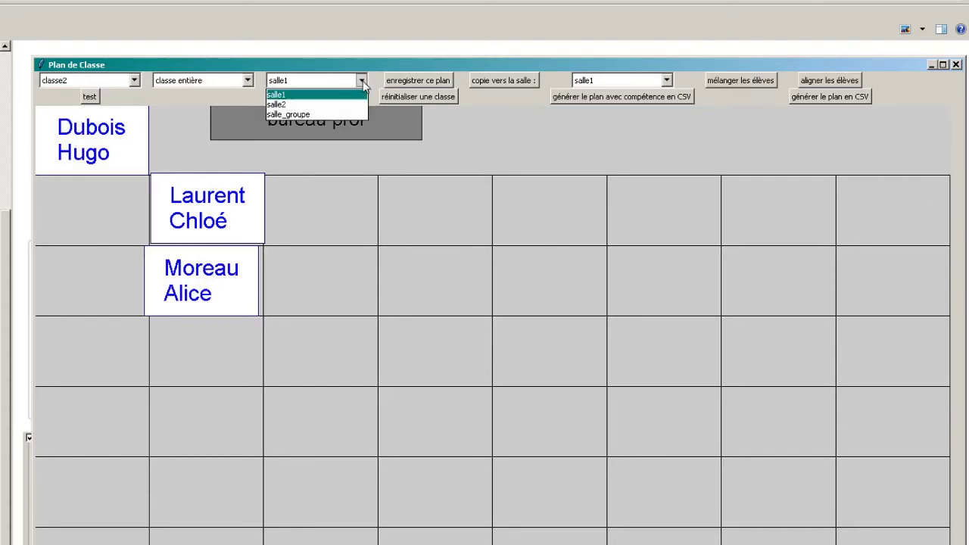
{"action": "left_click", "coordinate": [360, 104]}
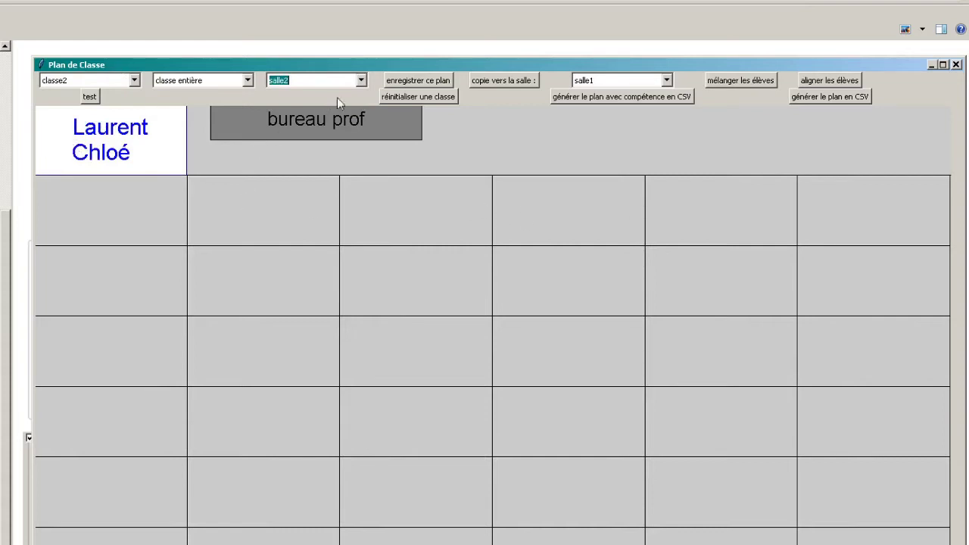
{"action": "left_click", "coordinate": [361, 80]}
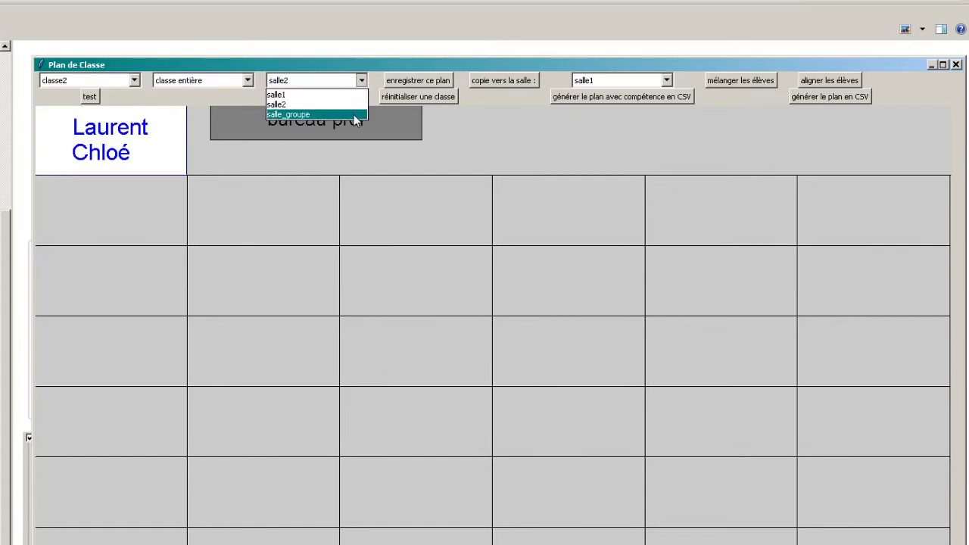
{"action": "left_click", "coordinate": [355, 119]}
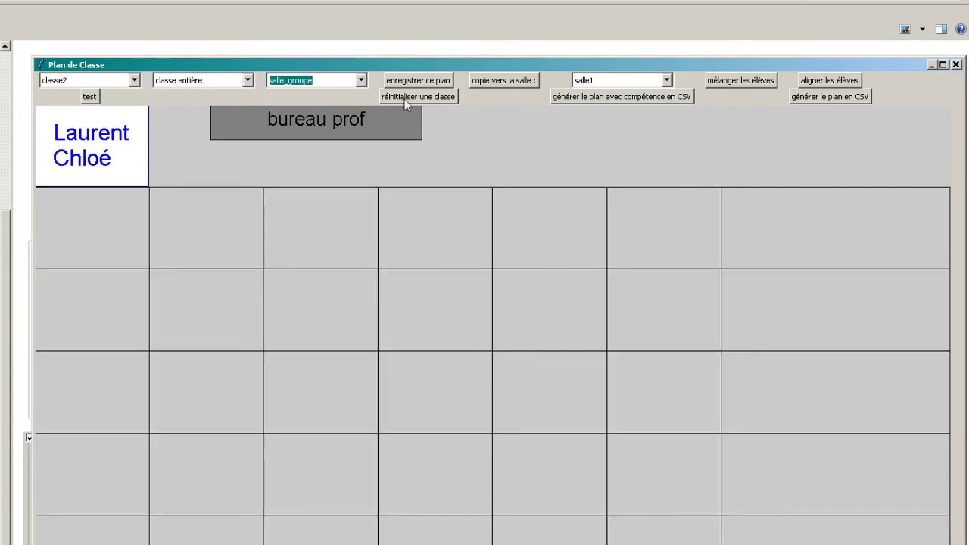
{"action": "left_click", "coordinate": [361, 80]}
{"action": "left_click", "coordinate": [333, 105]}
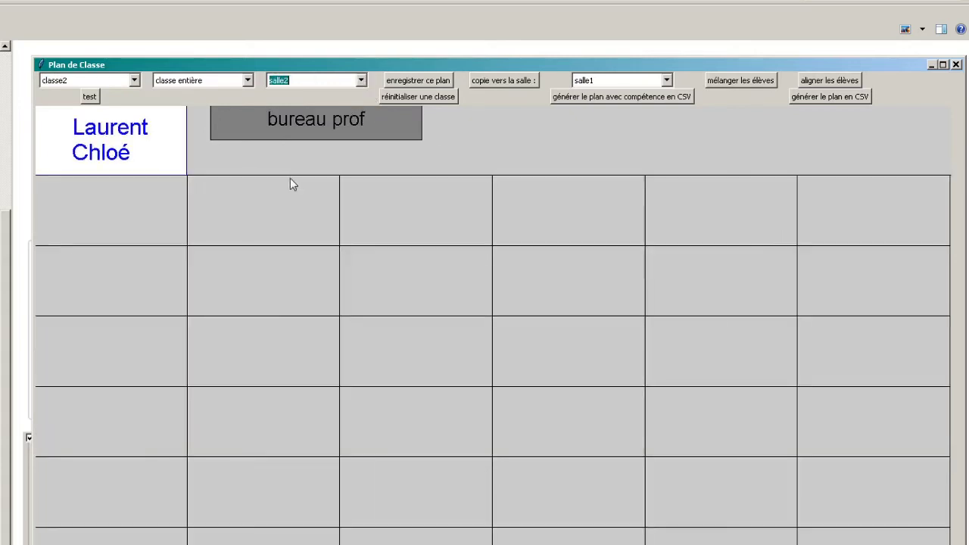
Preview groupe 1 and groupe 2 of classe2, and return to the classe entière view.
{"action": "left_click", "coordinate": [248, 80]}
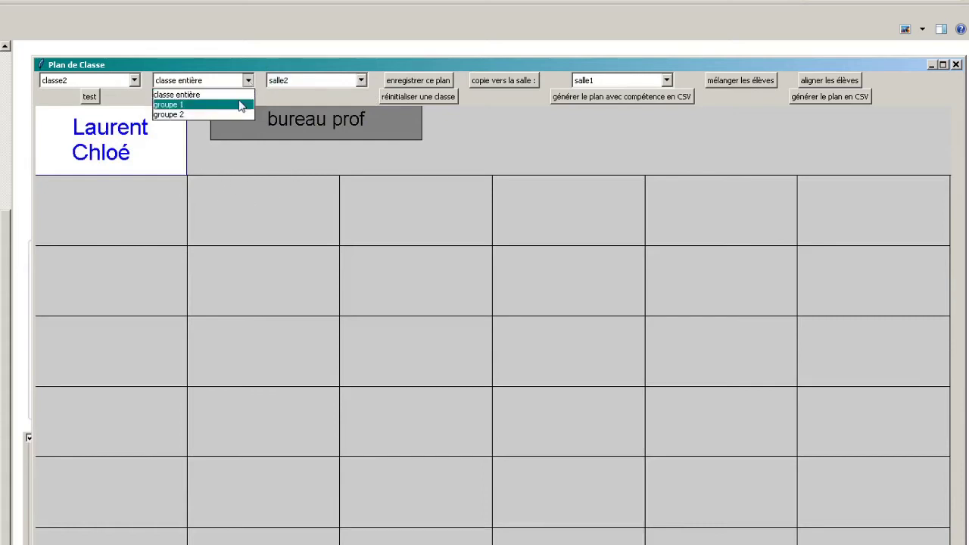
{"action": "left_click", "coordinate": [227, 105]}
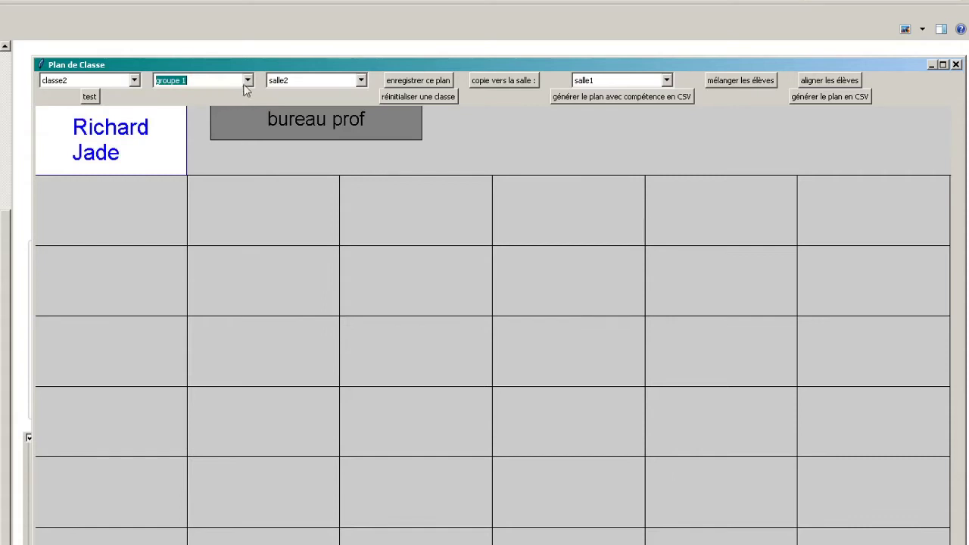
{"action": "left_click", "coordinate": [248, 81]}
{"action": "left_click", "coordinate": [227, 115]}
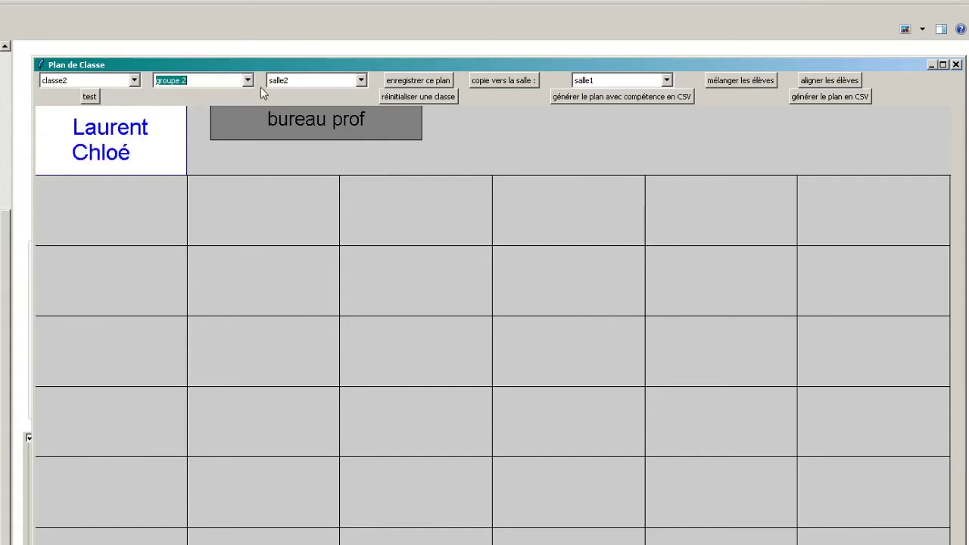
{"action": "left_click", "coordinate": [248, 81]}
{"action": "left_click", "coordinate": [225, 90]}
Place the waiting students of classe2 one by one across the salle2 grid, leaving only the last one unplaced.
{"action": "left_click_drag", "start_coordinate": [118, 129], "coordinate": [267, 213]}
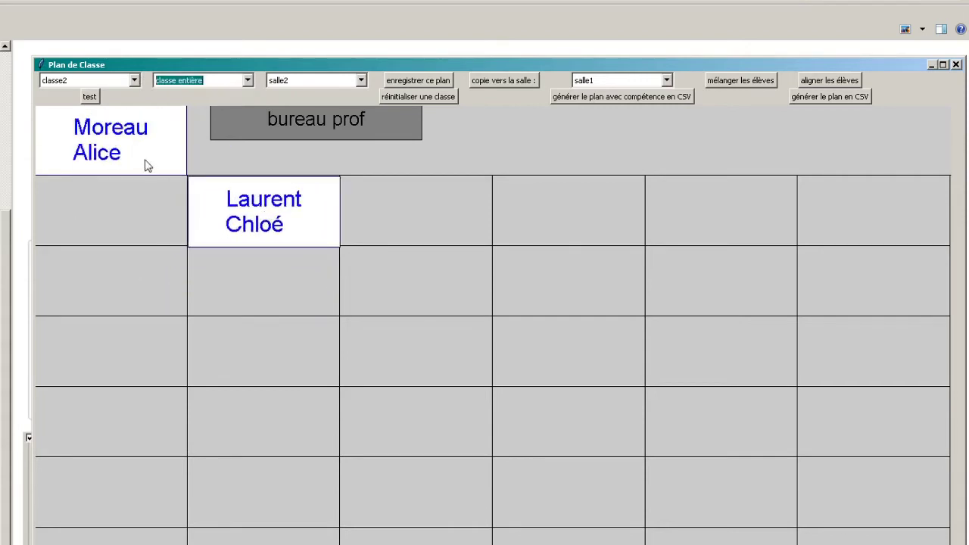
{"action": "left_click_drag", "start_coordinate": [112, 146], "coordinate": [162, 433]}
{"action": "left_click_drag", "start_coordinate": [84, 119], "coordinate": [488, 350]}
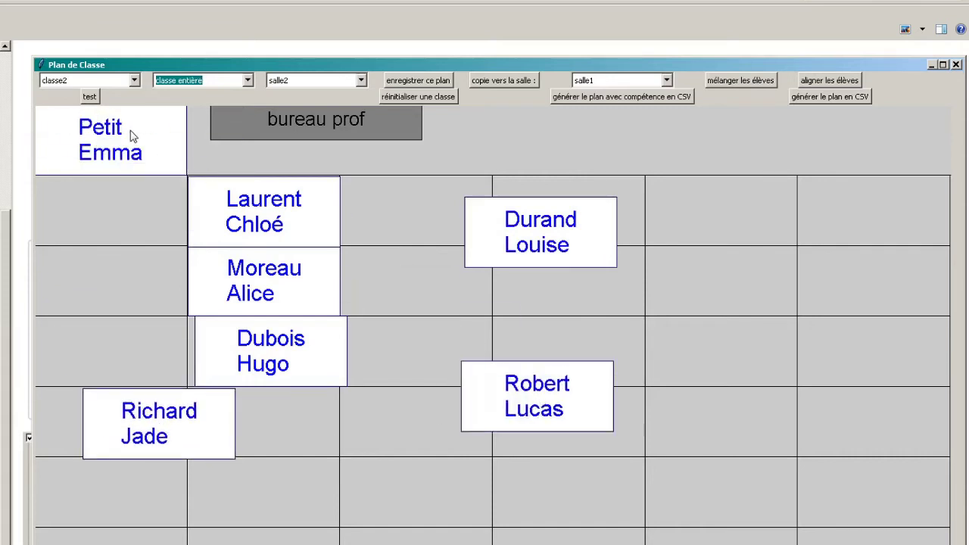
{"action": "left_click_drag", "start_coordinate": [130, 134], "coordinate": [380, 506]}
{"action": "left_click_drag", "start_coordinate": [127, 154], "coordinate": [664, 310]}
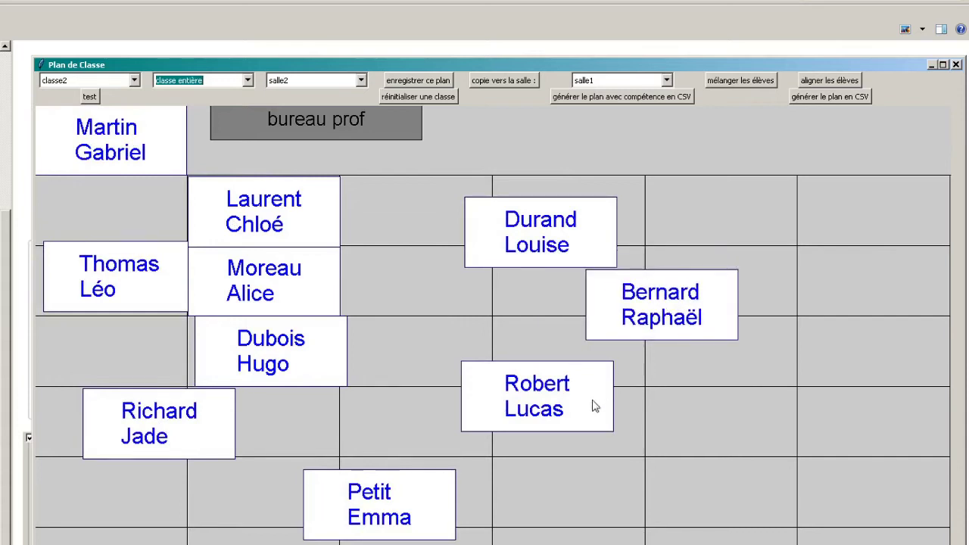
Spread the placed student cards apart, put the last waiting student in the fifth row, and align all students to the grid.
{"action": "left_click_drag", "start_coordinate": [593, 402], "coordinate": [619, 400]}
{"action": "left_click_drag", "start_coordinate": [380, 519], "coordinate": [498, 478]}
{"action": "left_click_drag", "start_coordinate": [180, 429], "coordinate": [357, 480]}
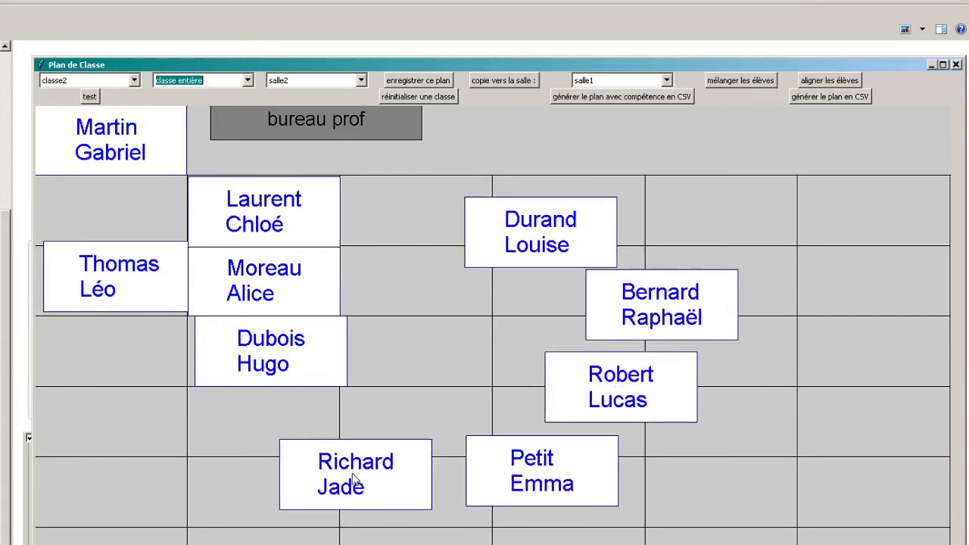
{"action": "left_click_drag", "start_coordinate": [269, 366], "coordinate": [277, 409]}
{"action": "left_click_drag", "start_coordinate": [284, 288], "coordinate": [287, 317]}
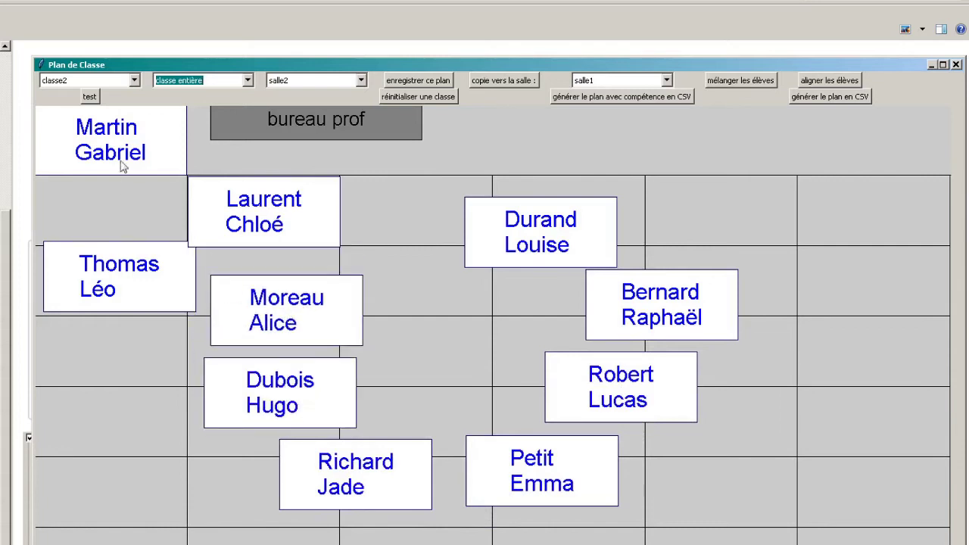
{"action": "left_click_drag", "start_coordinate": [123, 166], "coordinate": [177, 477]}
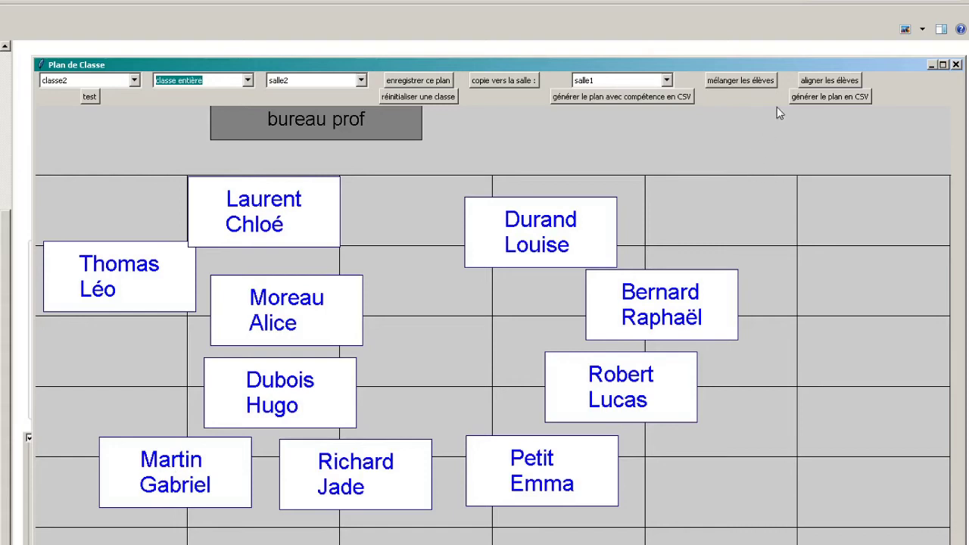
{"action": "left_click", "coordinate": [816, 82]}
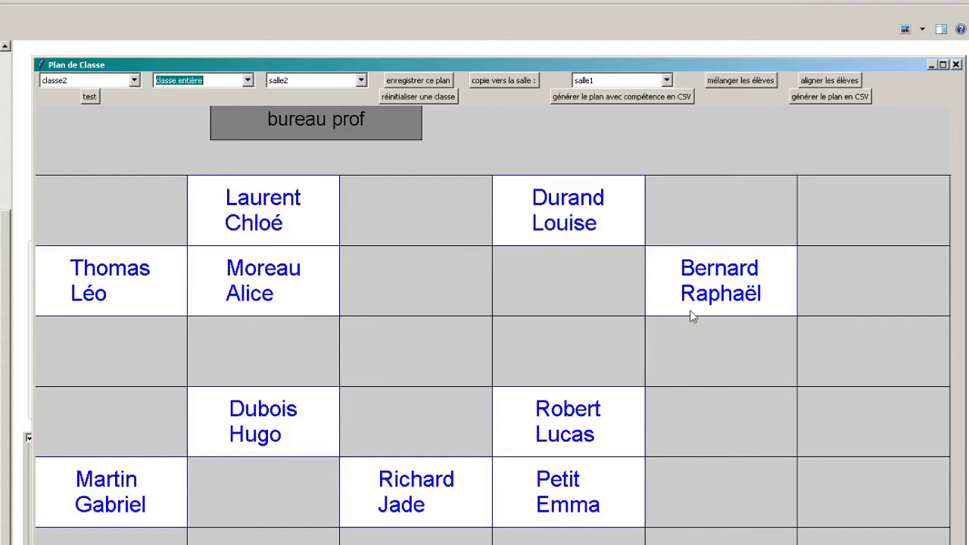
Arrange the ten students in two aligned columns of five, in the second and fourth grid columns, and save the salle2 plan.
{"action": "left_click_drag", "start_coordinate": [713, 294], "coordinate": [566, 291]}
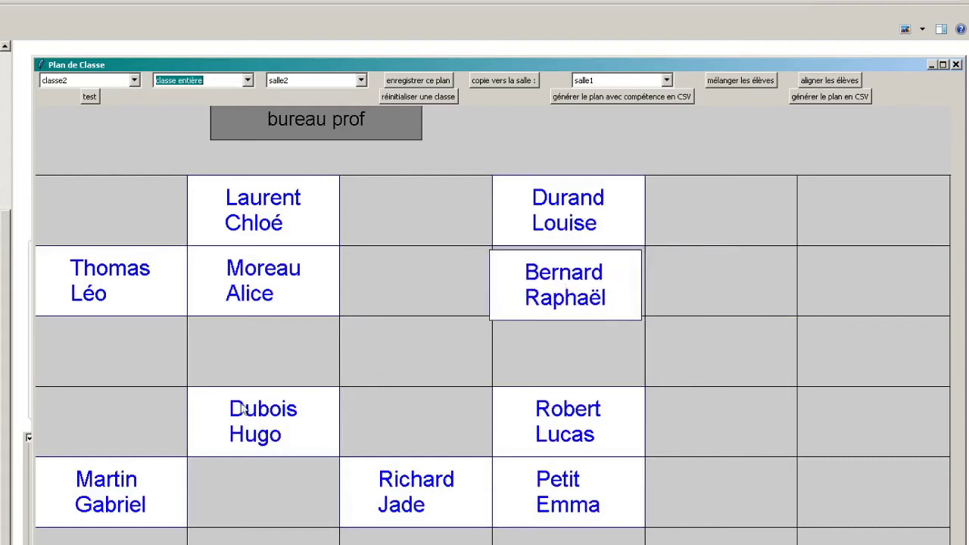
{"action": "left_click_drag", "start_coordinate": [125, 287], "coordinate": [264, 354]}
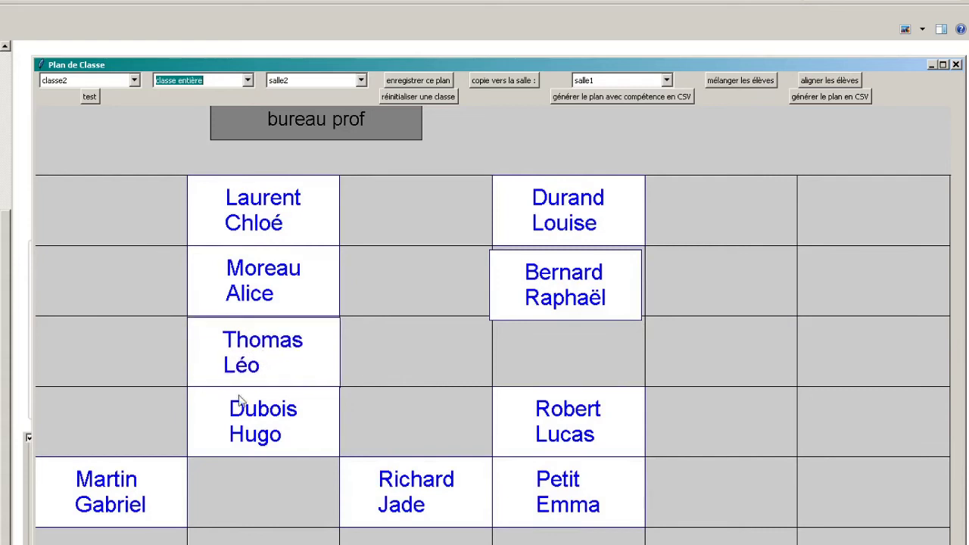
{"action": "left_click_drag", "start_coordinate": [114, 505], "coordinate": [267, 503]}
{"action": "left_click_drag", "start_coordinate": [470, 506], "coordinate": [593, 348]}
{"action": "left_click", "coordinate": [808, 80]}
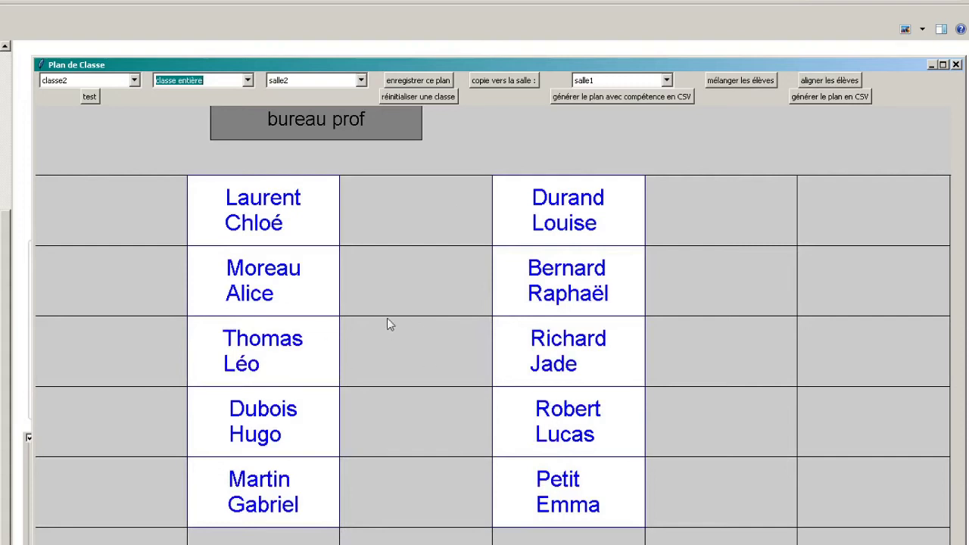
{"action": "left_click", "coordinate": [395, 81]}
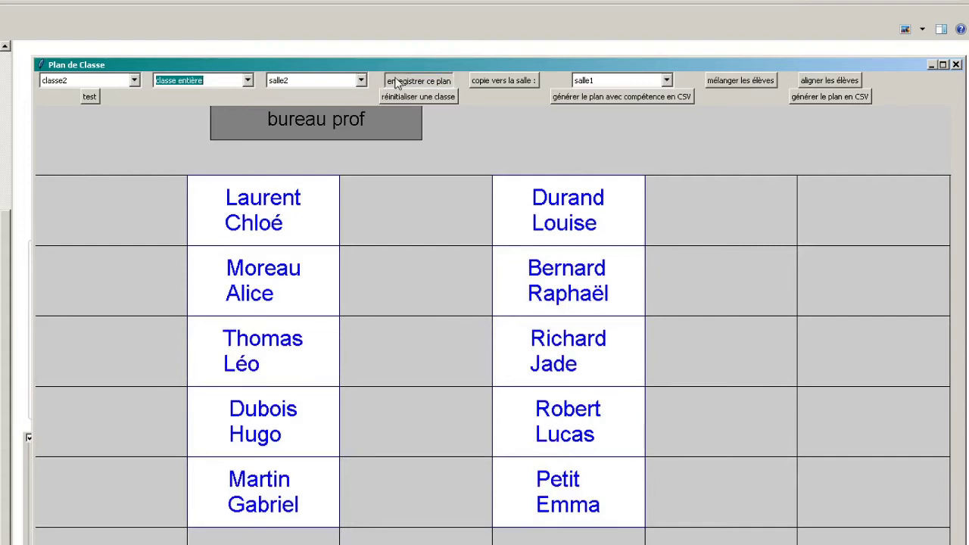
Switch to salle1 and place the first four waiting students freely around the grid's second to fourth columns.
{"action": "left_click", "coordinate": [356, 80]}
{"action": "left_click", "coordinate": [361, 80]}
{"action": "left_click", "coordinate": [363, 94]}
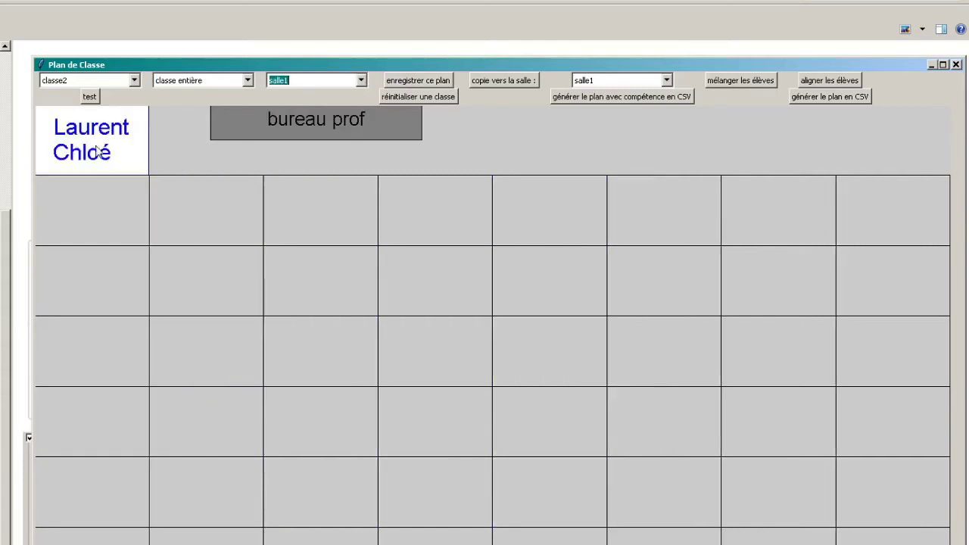
{"action": "left_click_drag", "start_coordinate": [96, 148], "coordinate": [317, 220]}
{"action": "left_click_drag", "start_coordinate": [131, 165], "coordinate": [233, 330]}
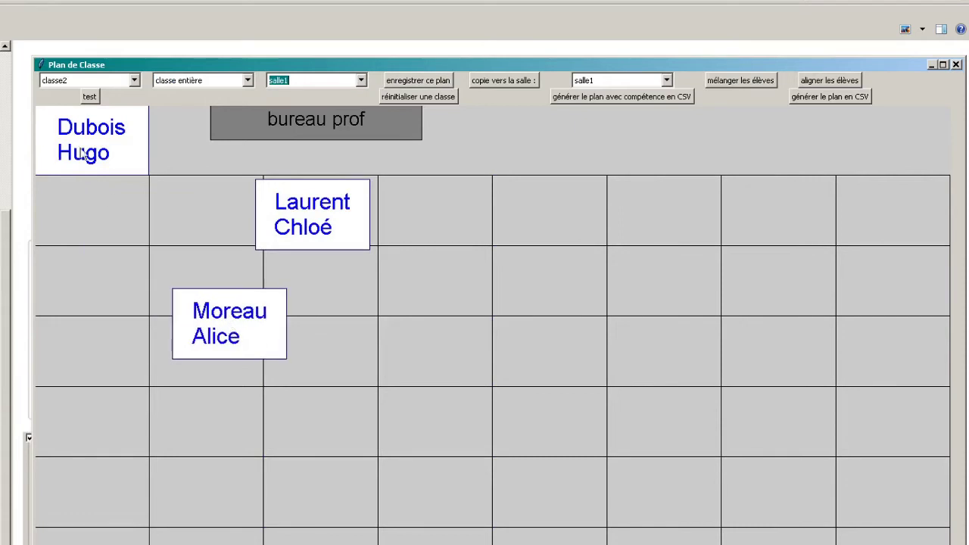
{"action": "left_click_drag", "start_coordinate": [81, 151], "coordinate": [383, 316]}
{"action": "left_click_drag", "start_coordinate": [80, 144], "coordinate": [293, 386]}
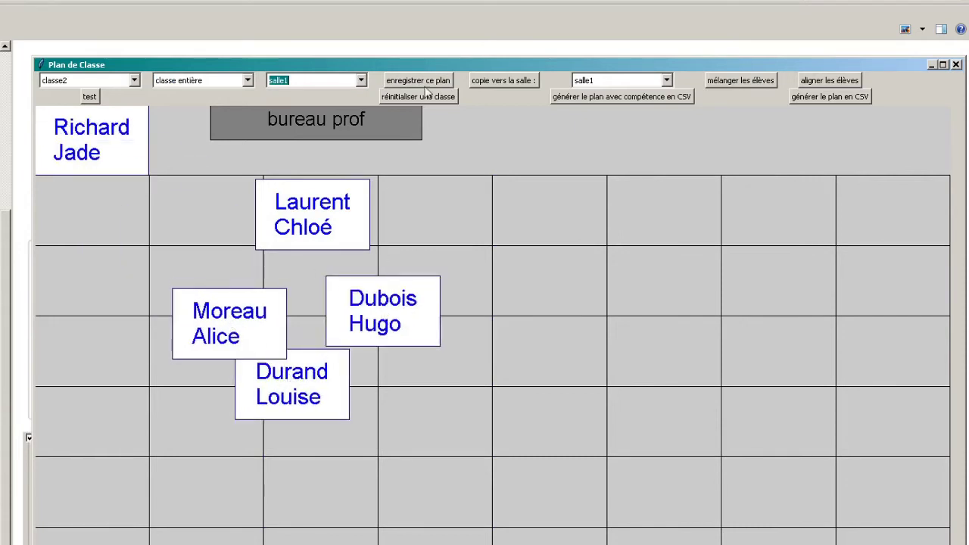
Return to salle2, copy its seating plan to salle1, and display the copied plan in salle1.
{"action": "left_click", "coordinate": [361, 80]}
{"action": "left_click", "coordinate": [351, 102]}
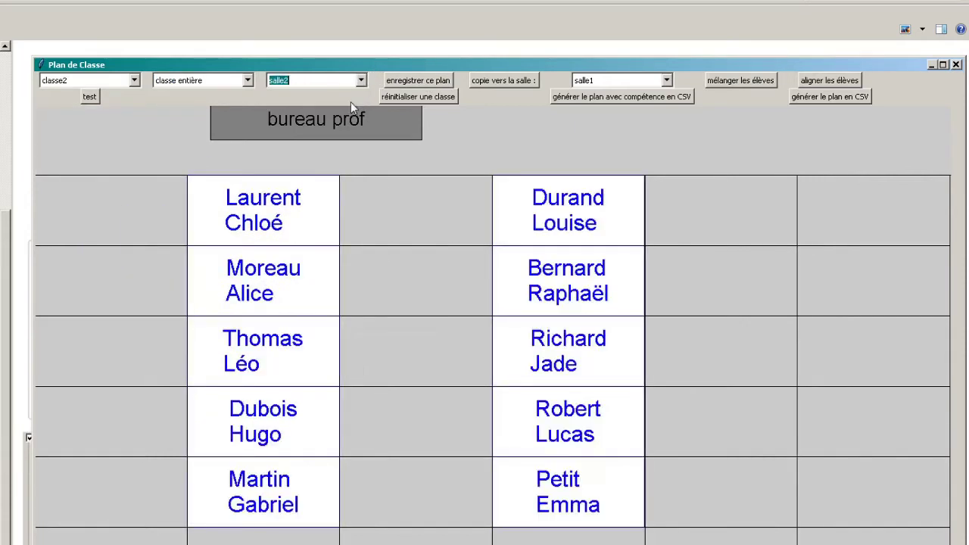
{"action": "left_click", "coordinate": [519, 85]}
{"action": "left_click", "coordinate": [363, 80]}
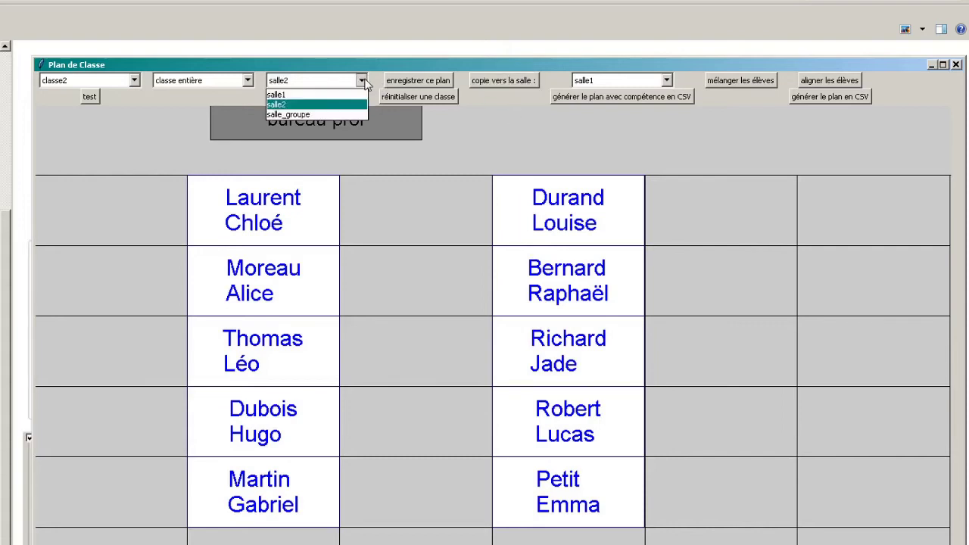
{"action": "left_click", "coordinate": [353, 94]}
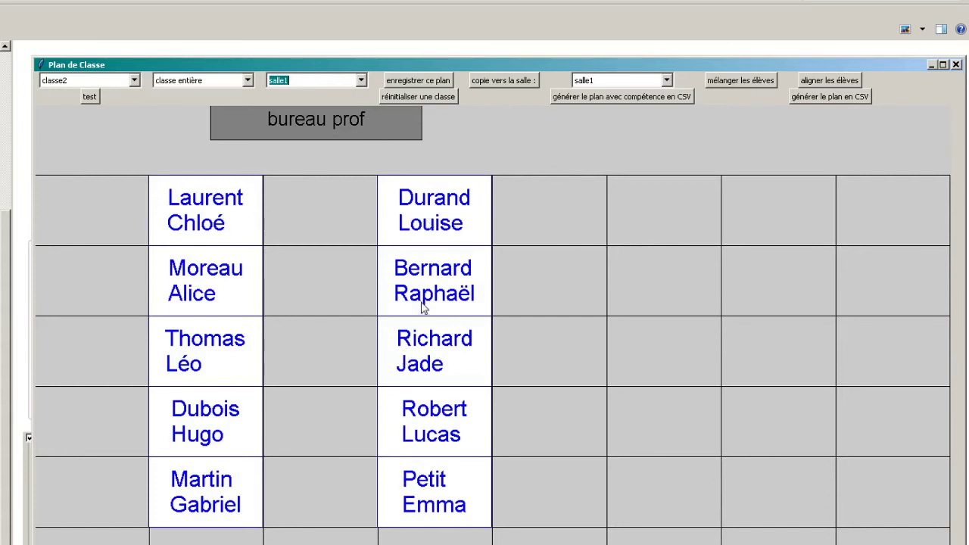
Move the fourth column's second-row student and the second column's third-row student into the third column, and save the salle1 plan.
{"action": "left_click_drag", "start_coordinate": [424, 306], "coordinate": [323, 285]}
{"action": "left_click_drag", "start_coordinate": [209, 350], "coordinate": [328, 363]}
{"action": "left_click", "coordinate": [405, 83]}
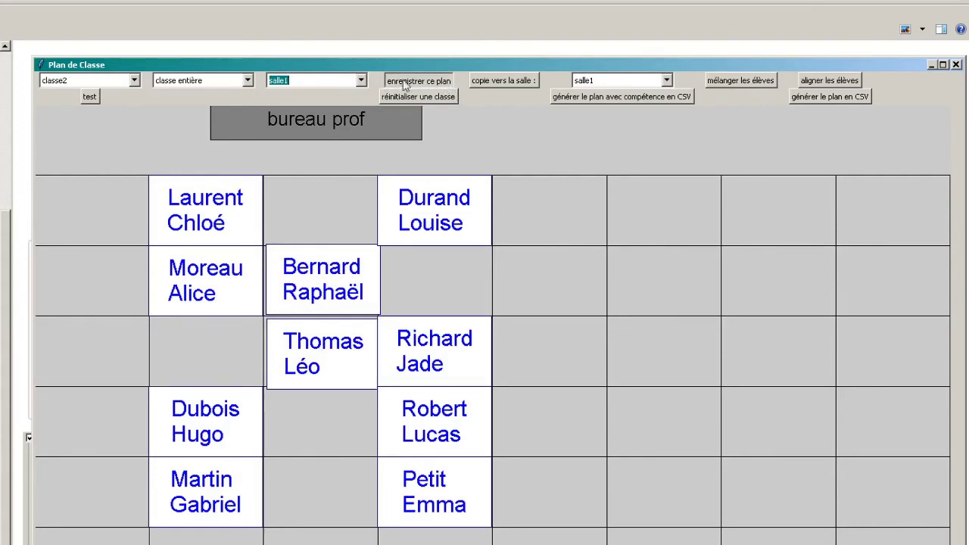
Compare the saved salle2 plan with the saved salle1 plan.
{"action": "left_click", "coordinate": [361, 80]}
{"action": "left_click", "coordinate": [354, 101]}
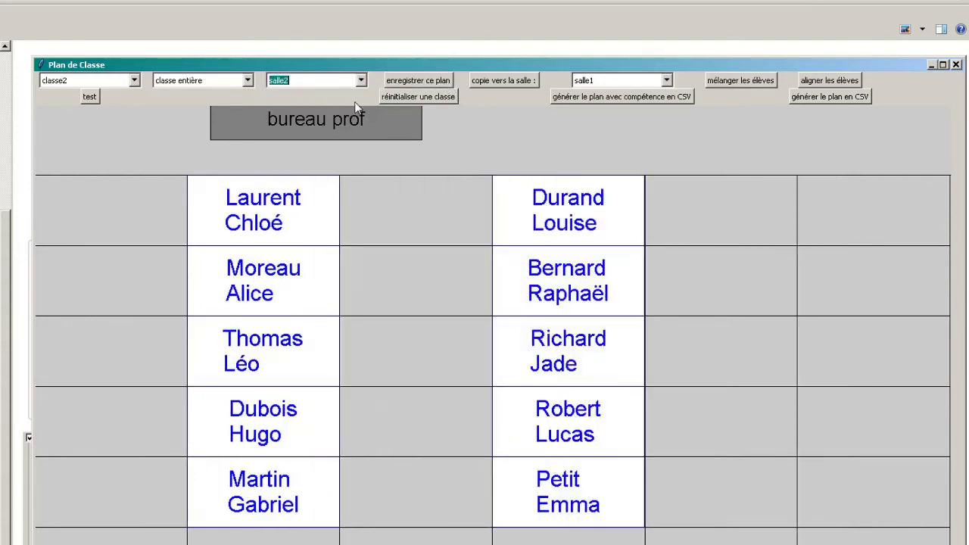
{"action": "left_click", "coordinate": [361, 81]}
{"action": "left_click", "coordinate": [360, 95]}
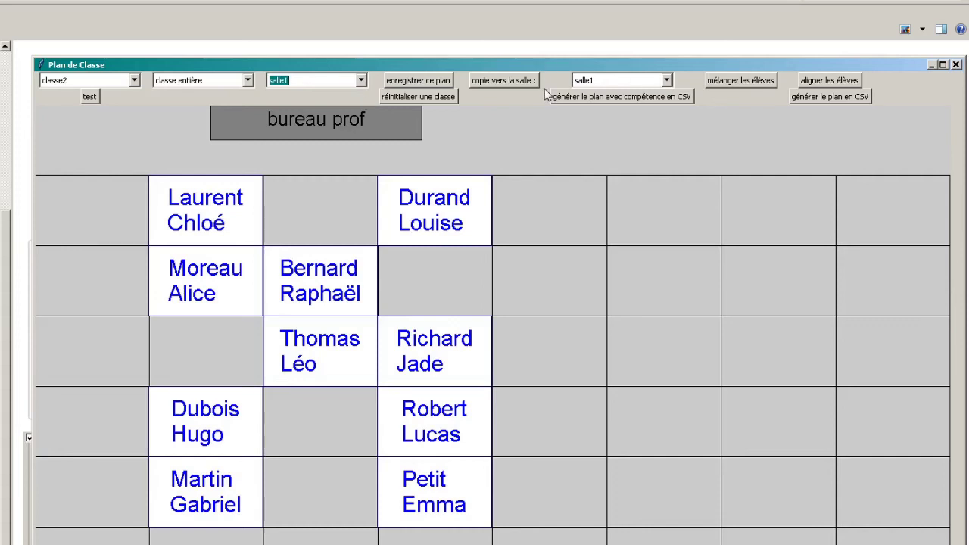
Show only the groupe 1 students in the salle1 plan.
{"action": "left_click", "coordinate": [248, 80]}
{"action": "left_click", "coordinate": [235, 99]}
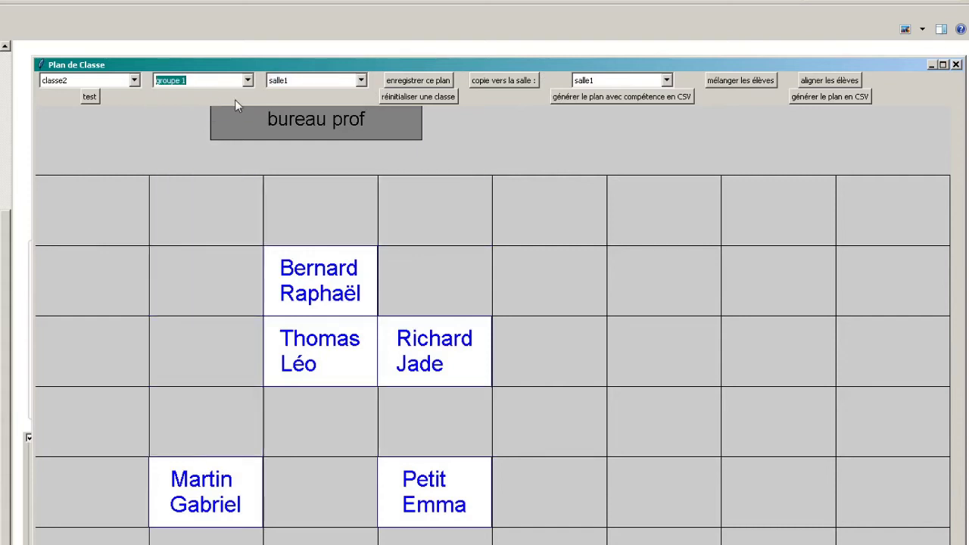
Show only the groupe 2 students in the salle1 plan, and return to the classe entière view.
{"action": "left_click", "coordinate": [247, 80]}
{"action": "left_click", "coordinate": [243, 112]}
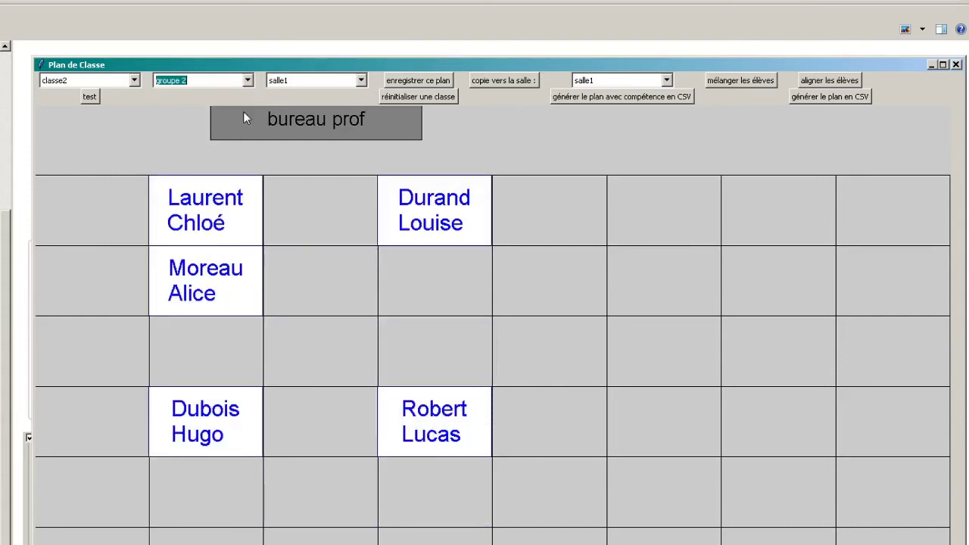
{"action": "left_click", "coordinate": [246, 80]}
{"action": "left_click", "coordinate": [243, 92]}
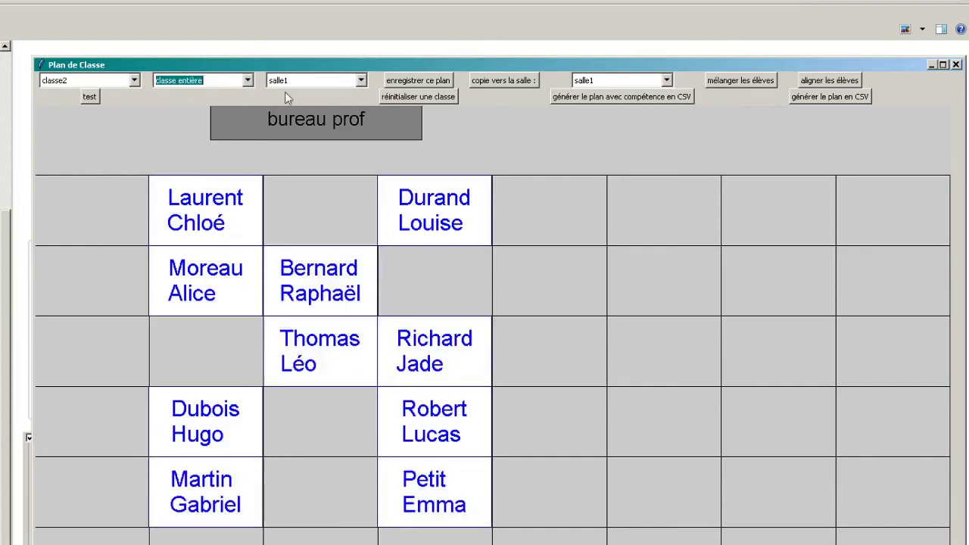
{"action": "left_click", "coordinate": [361, 80]}
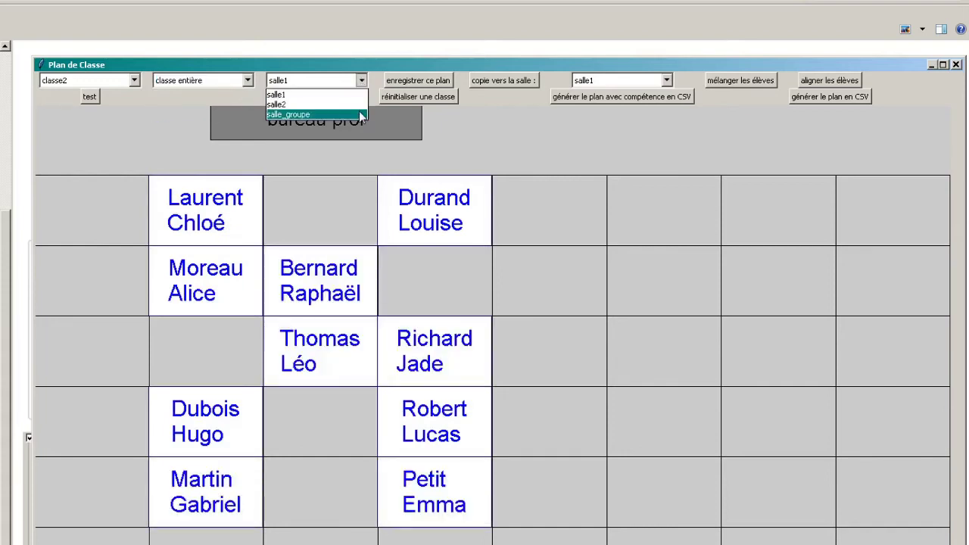
{"action": "left_click", "coordinate": [354, 75]}
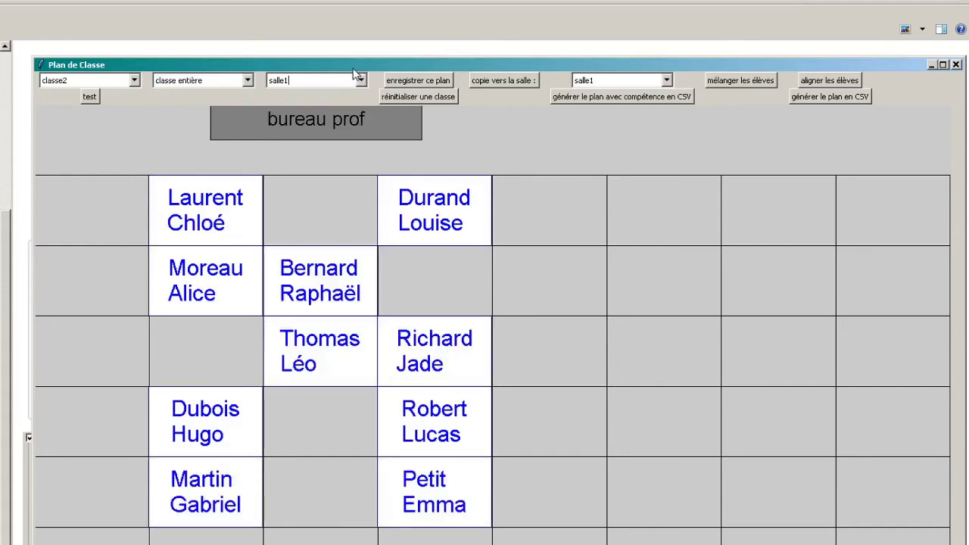
In groupe 1, move the second column's fifth-row student to the first column's fourth row, save the salle1 plan, and display the classe entière.
{"action": "left_click", "coordinate": [246, 81]}
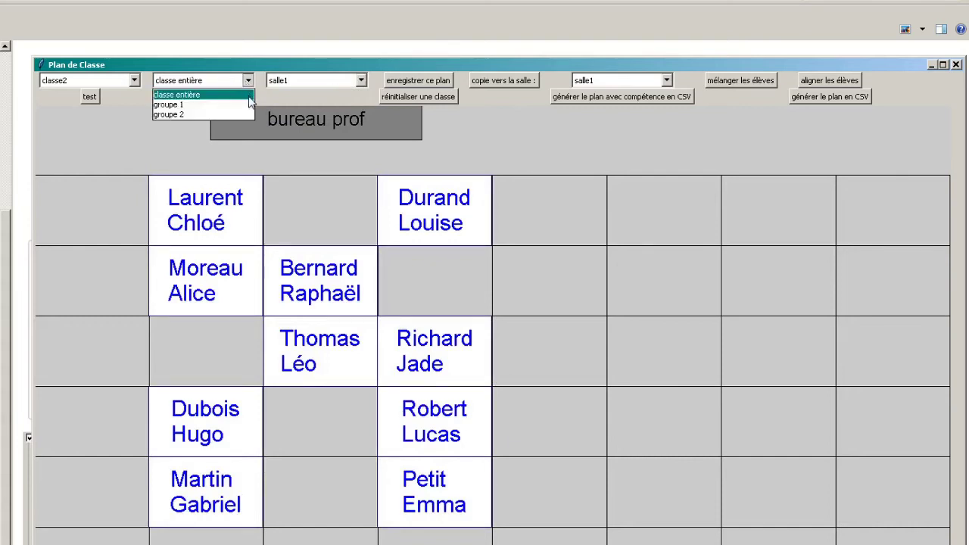
{"action": "left_click", "coordinate": [250, 104]}
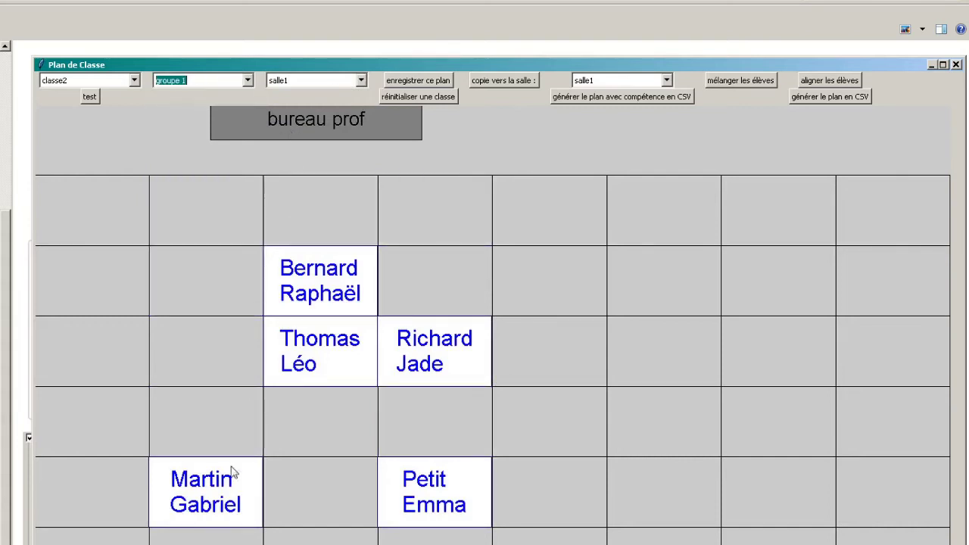
{"action": "left_click_drag", "start_coordinate": [213, 495], "coordinate": [91, 426]}
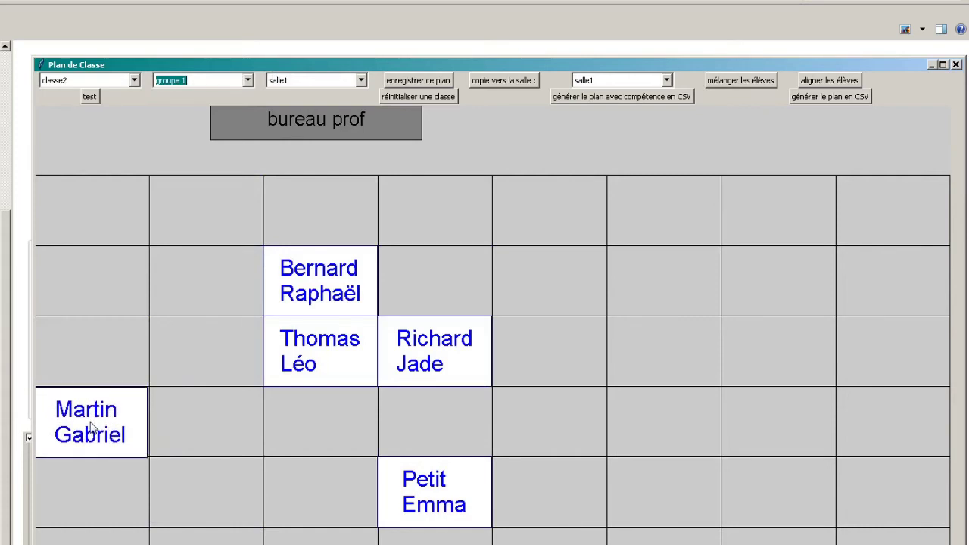
{"action": "left_click", "coordinate": [396, 80]}
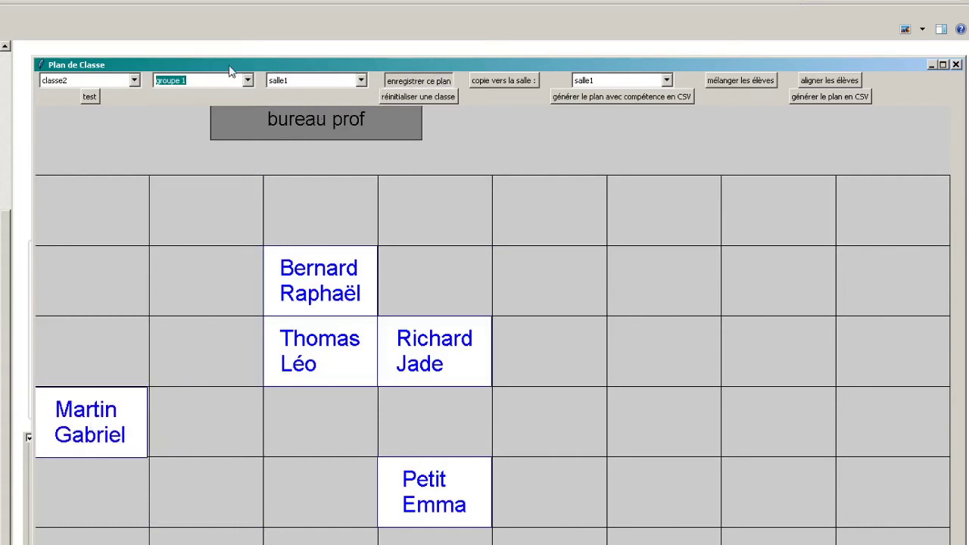
{"action": "left_click", "coordinate": [249, 81]}
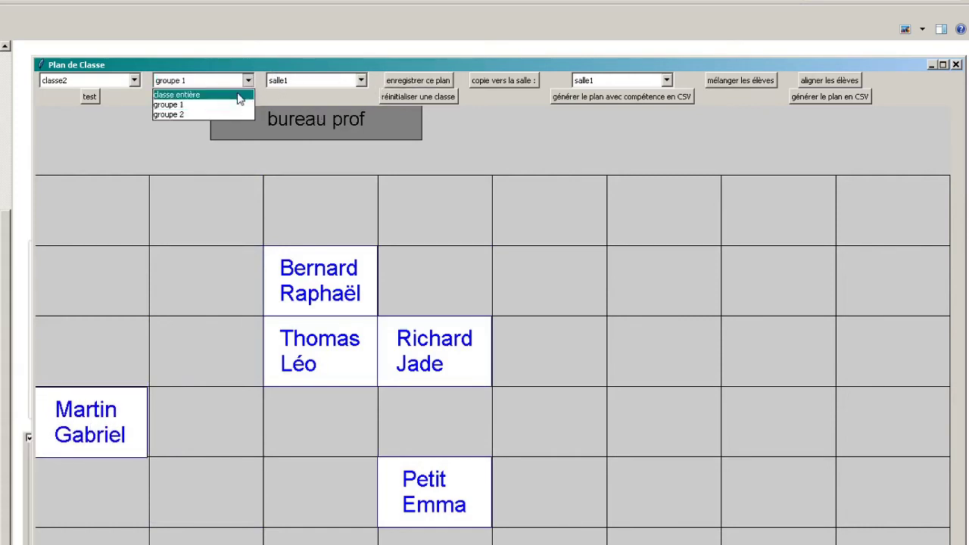
{"action": "left_click", "coordinate": [239, 95]}
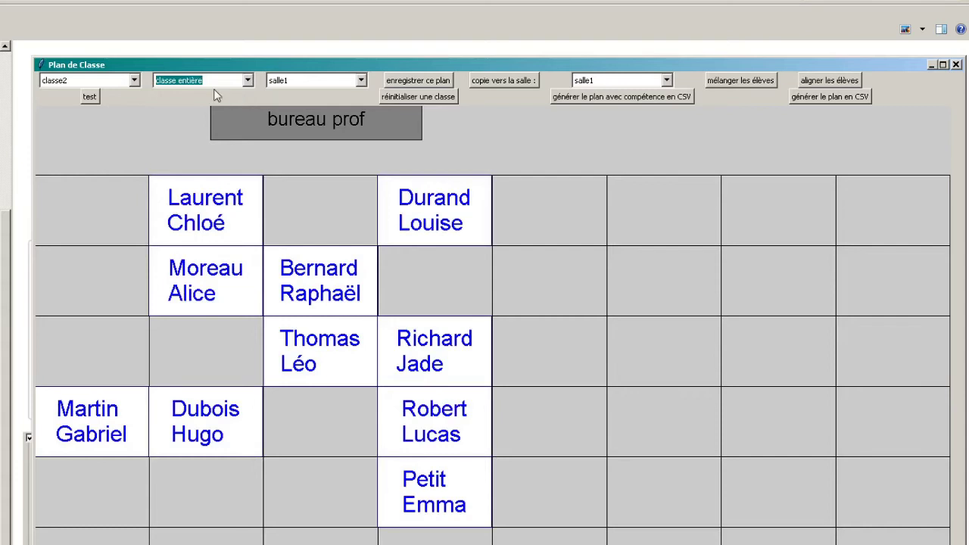
{"action": "left_click", "coordinate": [361, 80]}
{"action": "left_click", "coordinate": [341, 112]}
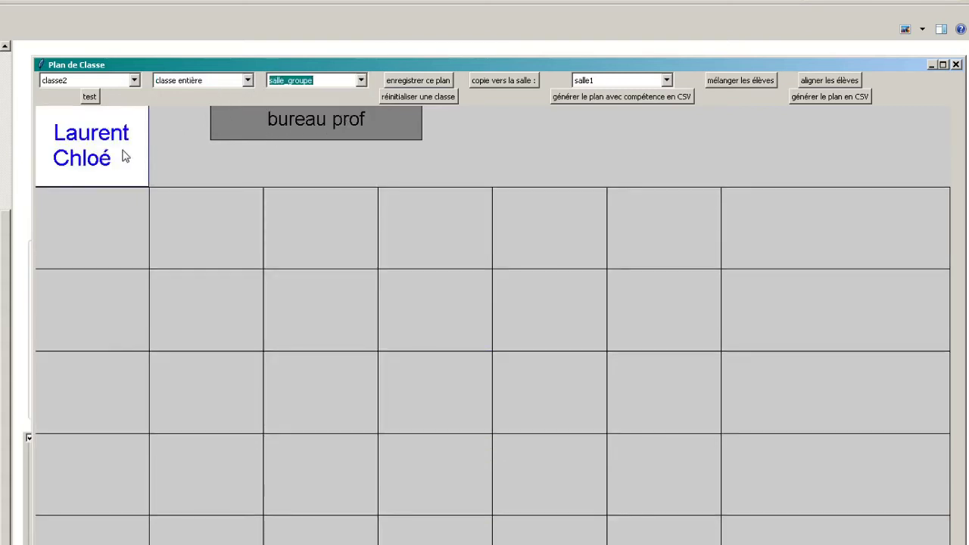
{"action": "left_click_drag", "start_coordinate": [121, 156], "coordinate": [337, 241]}
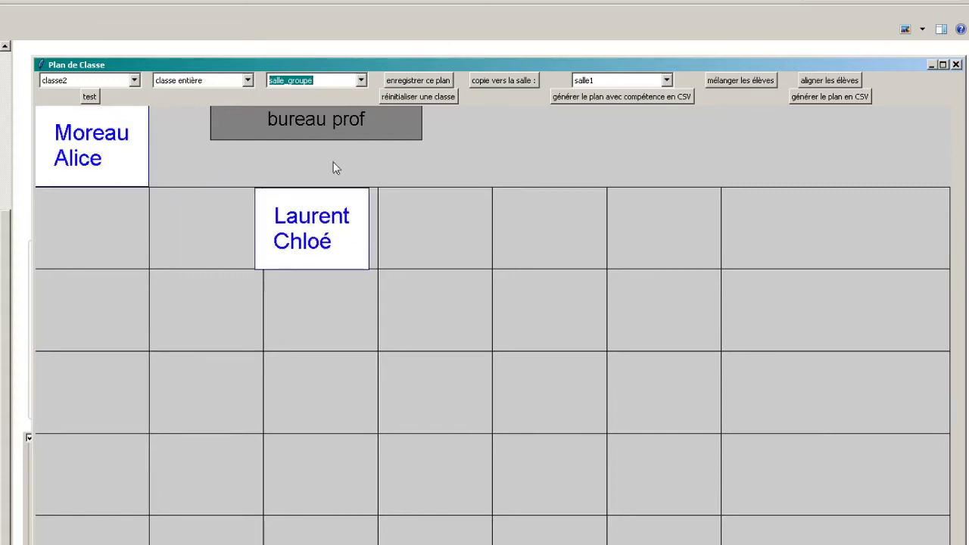
Display the salle2 plan, copy it to salle_groupe, and display the copied plan in salle_groupe.
{"action": "left_click", "coordinate": [361, 80]}
{"action": "left_click", "coordinate": [346, 103]}
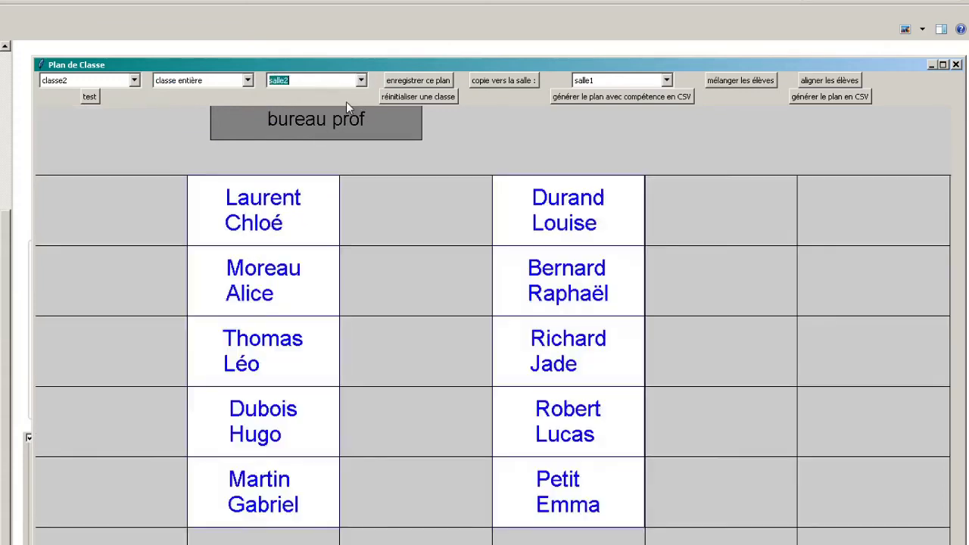
{"action": "left_click", "coordinate": [666, 80]}
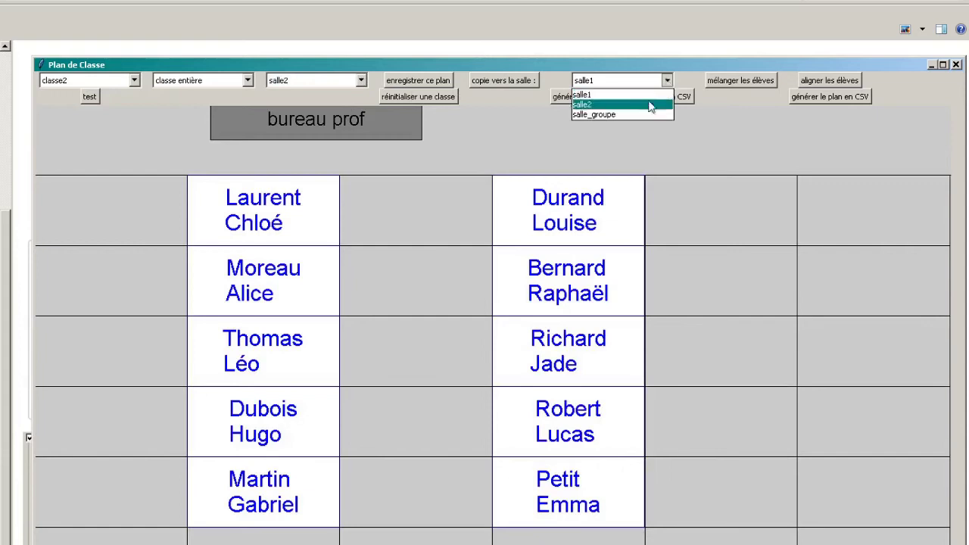
{"action": "left_click", "coordinate": [641, 111]}
{"action": "left_click", "coordinate": [511, 86]}
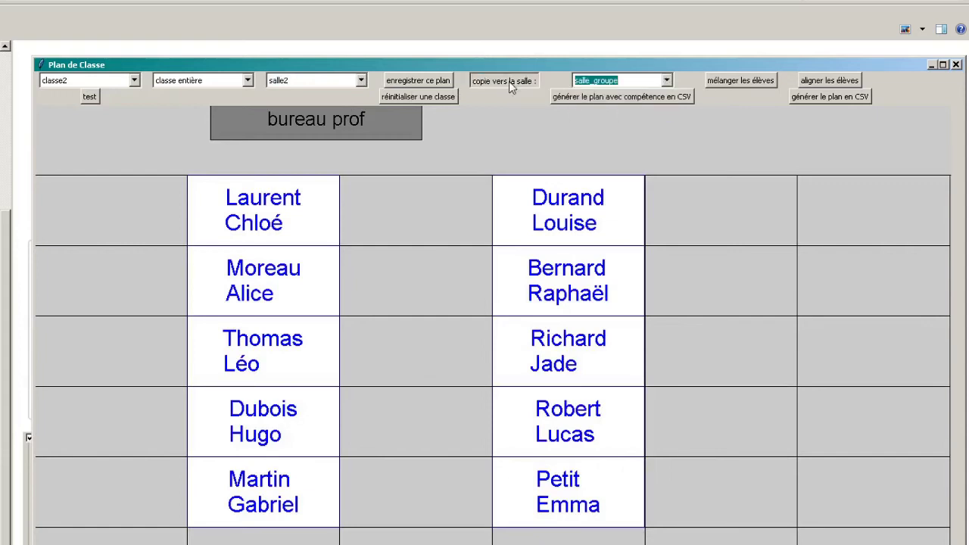
{"action": "left_click", "coordinate": [361, 80]}
{"action": "left_click", "coordinate": [354, 115]}
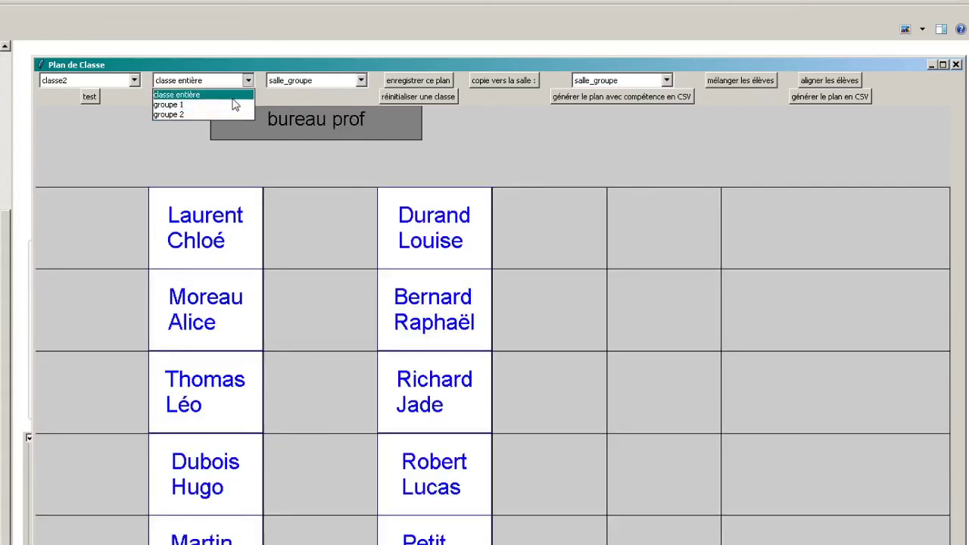
For groupe 1, move the second column's third- and fifth-row students and the fourth column's fifth-row student into the second column's first three rows, and align them.
{"action": "left_click", "coordinate": [241, 105]}
{"action": "left_click_drag", "start_coordinate": [224, 391], "coordinate": [211, 234]}
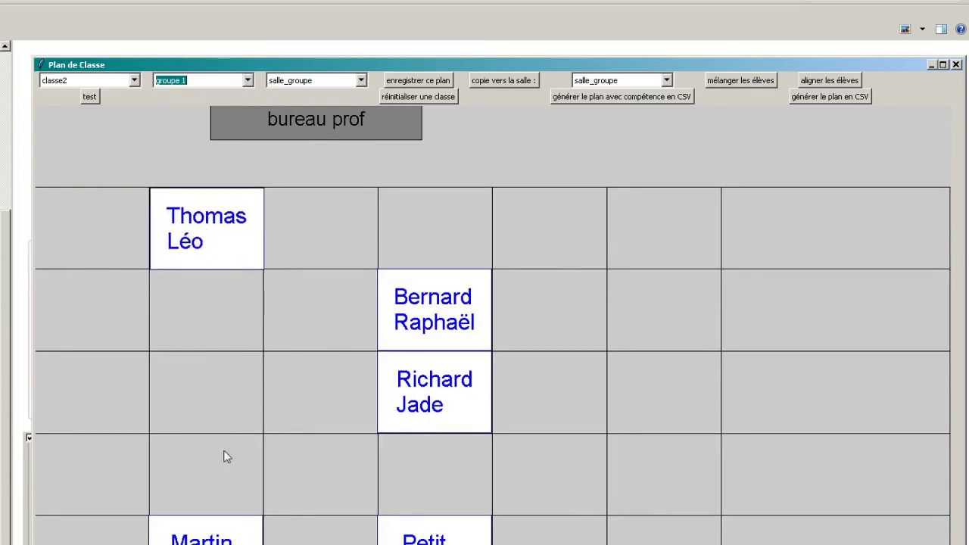
{"action": "left_click_drag", "start_coordinate": [228, 539], "coordinate": [209, 319]}
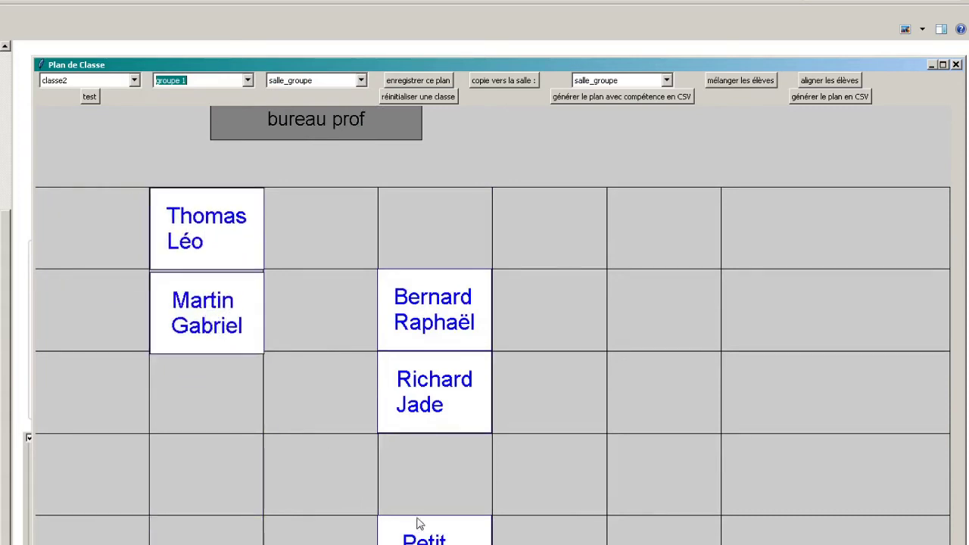
{"action": "left_click_drag", "start_coordinate": [417, 520], "coordinate": [204, 404]}
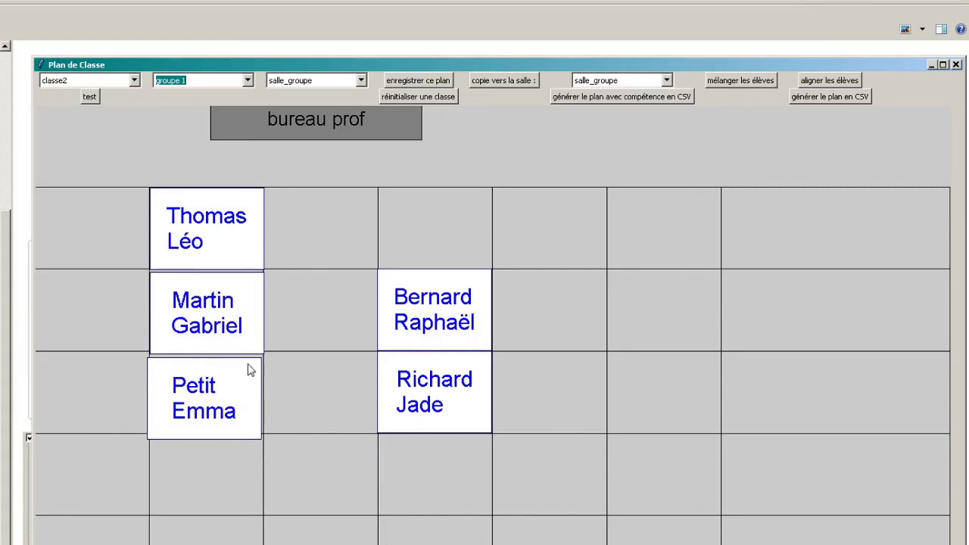
{"action": "left_click", "coordinate": [848, 81]}
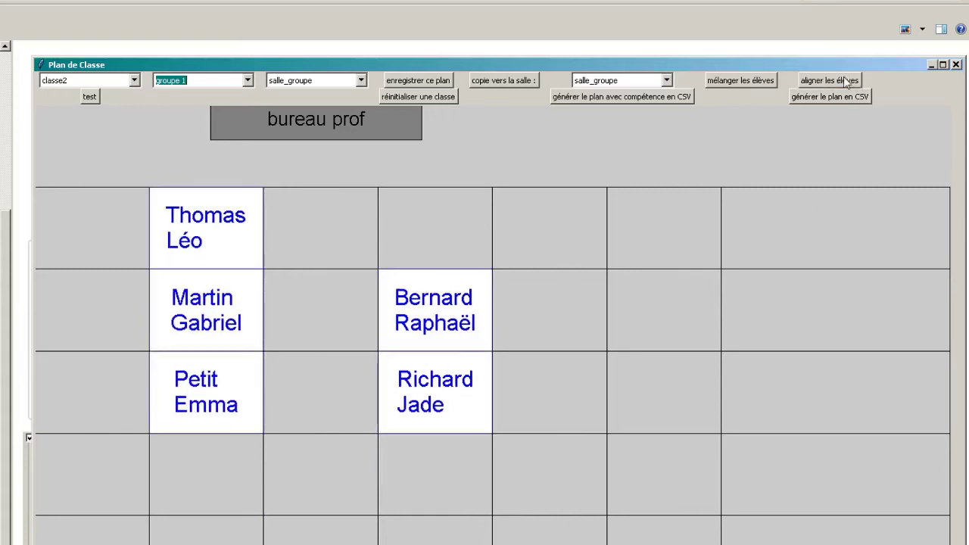
For groupe 2, move both fourth-row students to the third row and the fourth column's first-row student to the second row, and align them.
{"action": "left_click", "coordinate": [248, 80]}
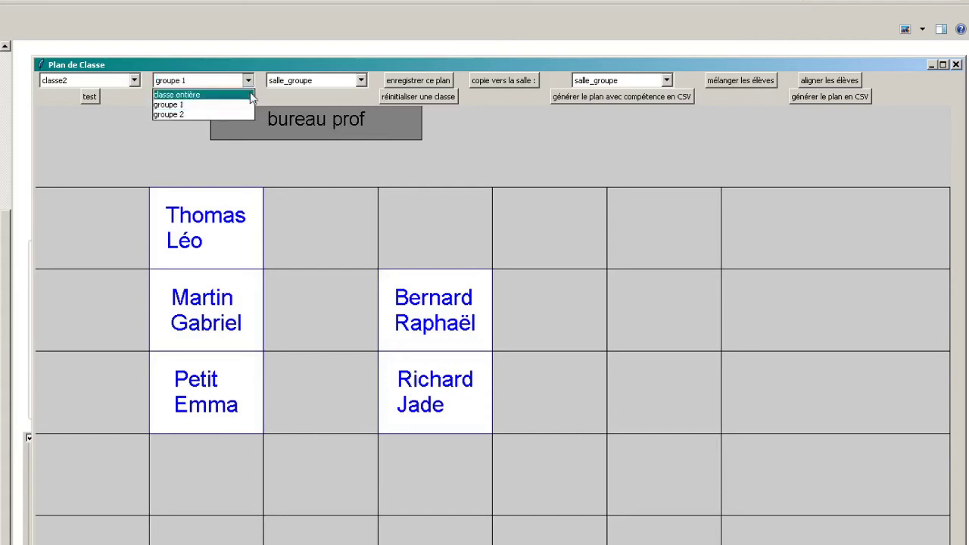
{"action": "left_click", "coordinate": [243, 113]}
{"action": "left_click_drag", "start_coordinate": [220, 490], "coordinate": [212, 407]}
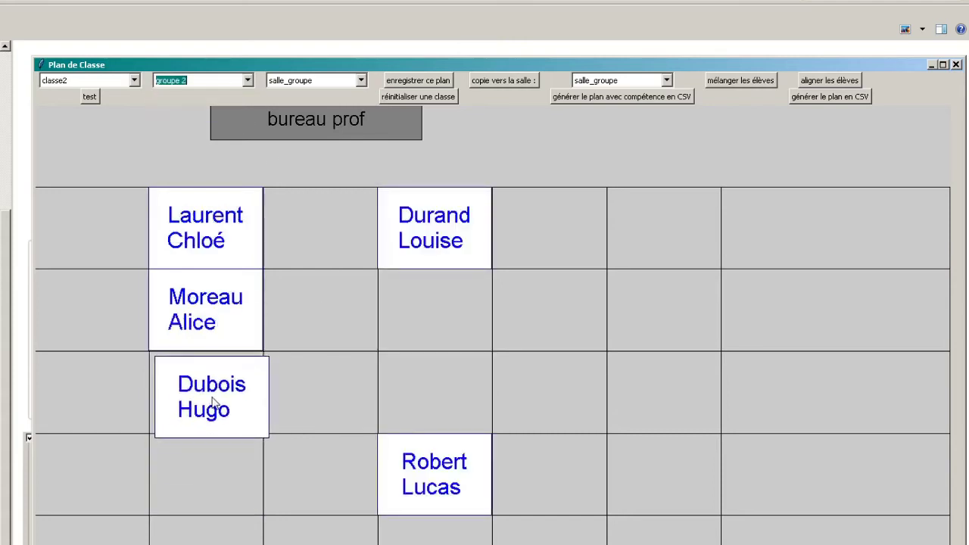
{"action": "left_click_drag", "start_coordinate": [439, 485], "coordinate": [435, 399]}
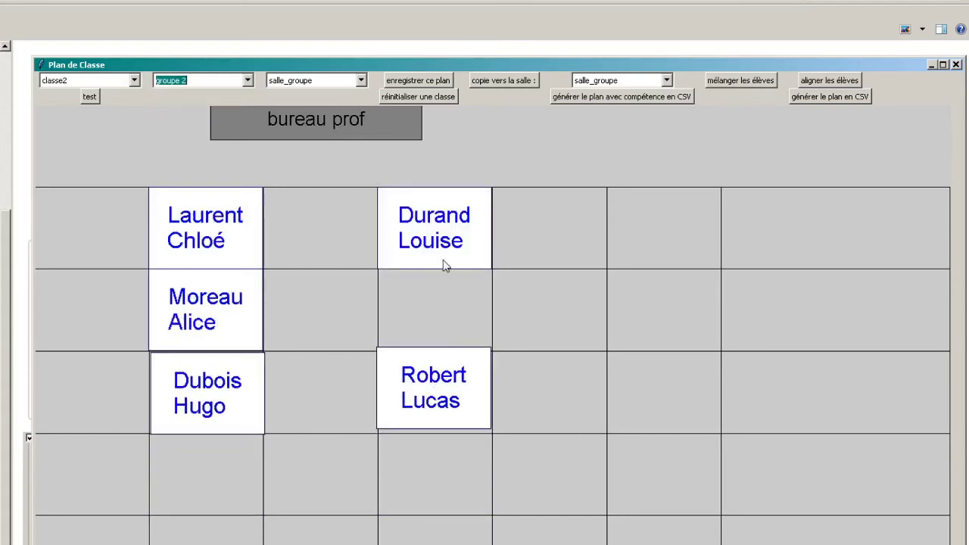
{"action": "left_click_drag", "start_coordinate": [444, 266], "coordinate": [441, 312]}
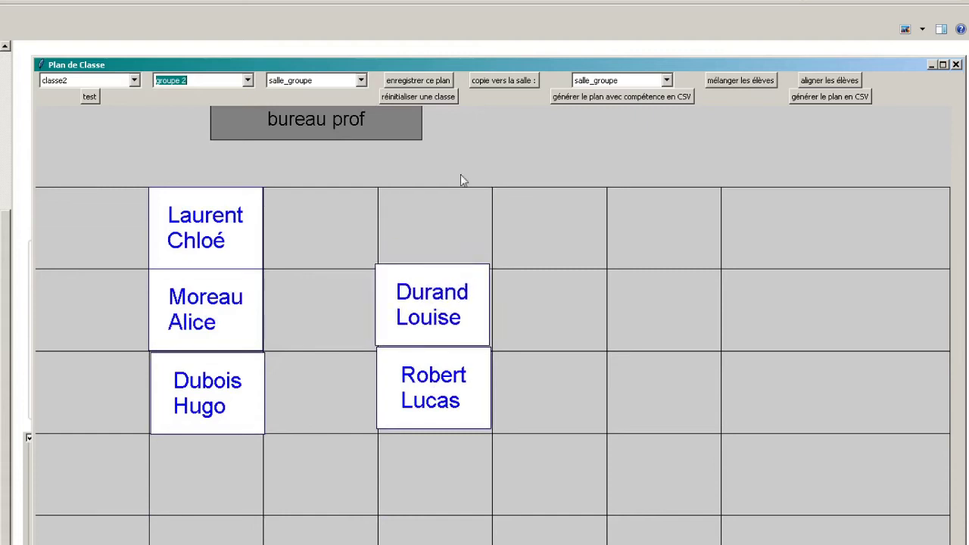
{"action": "left_click", "coordinate": [835, 78]}
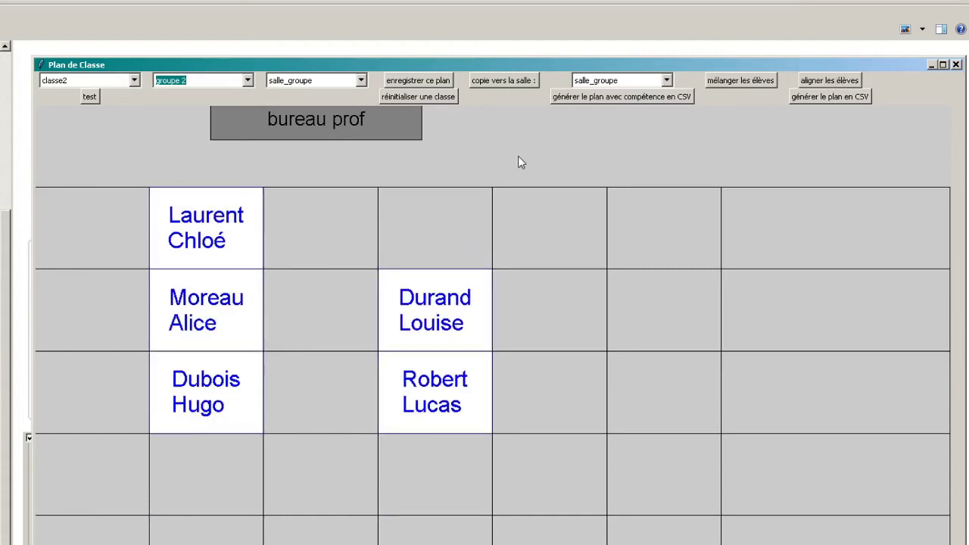
For groupe 1, move the second and fourth columns' fifth-row students to the second column's second and first rows respectively, and save the salle_groupe plan.
{"action": "left_click", "coordinate": [249, 80]}
{"action": "left_click", "coordinate": [251, 102]}
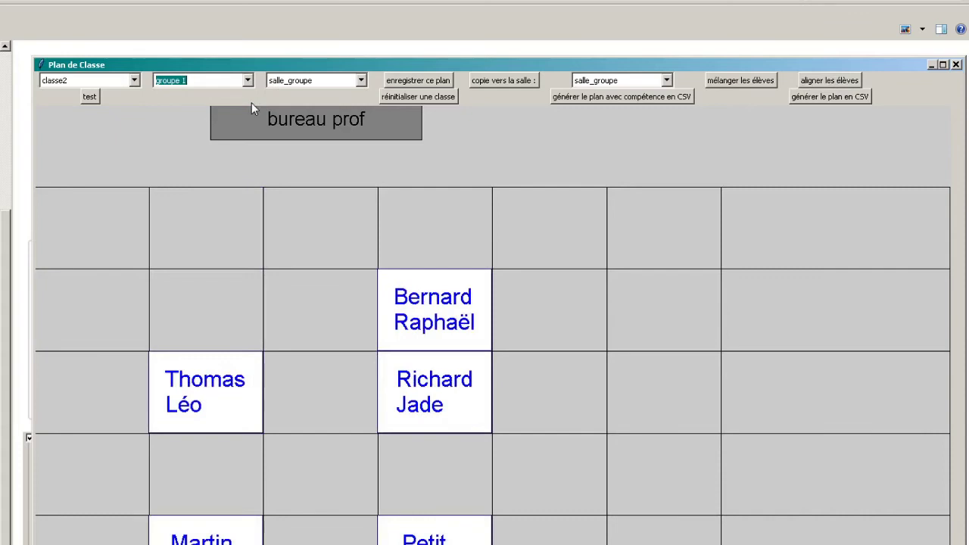
{"action": "left_click", "coordinate": [409, 82]}
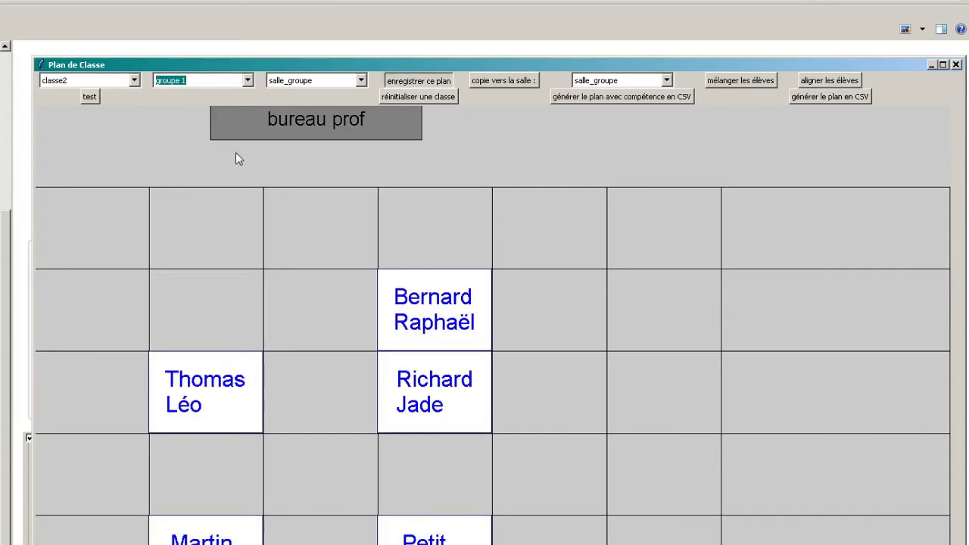
{"action": "left_click_drag", "start_coordinate": [219, 534], "coordinate": [212, 314]}
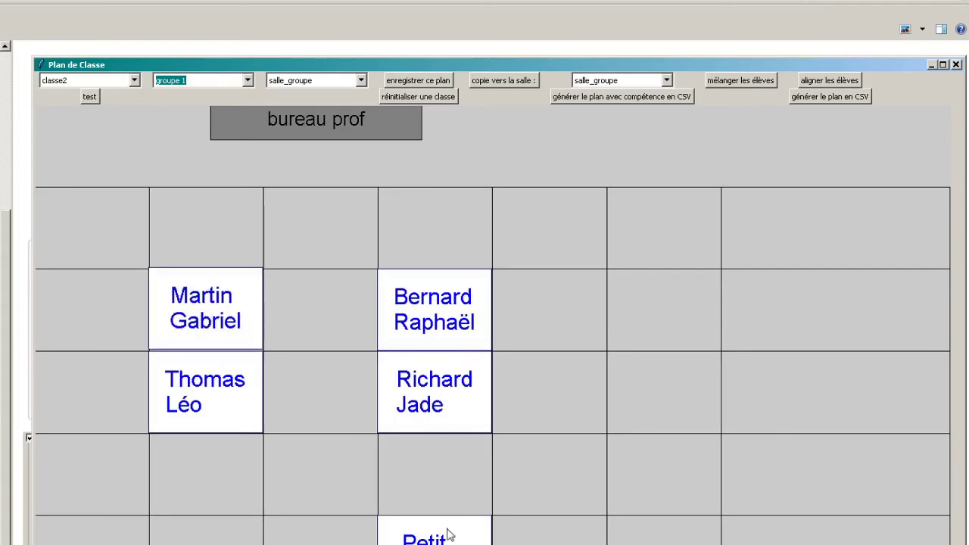
{"action": "left_click_drag", "start_coordinate": [443, 532], "coordinate": [182, 220]}
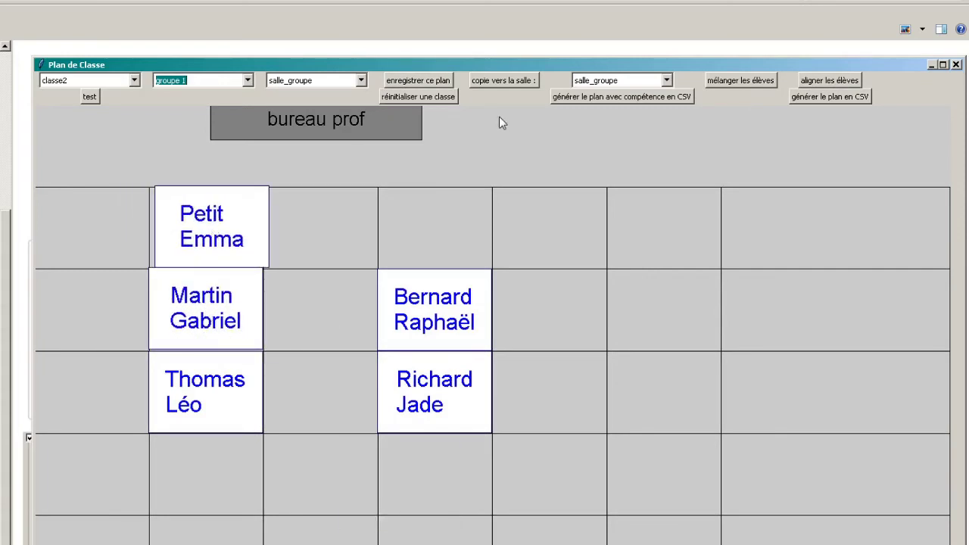
{"action": "left_click", "coordinate": [443, 80]}
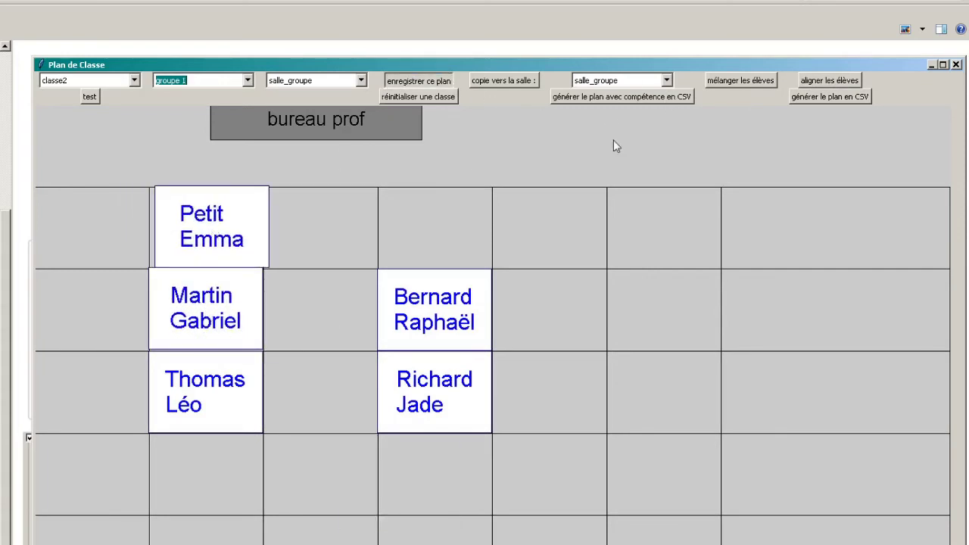
Reload the saved groupe 1 plan in salle_groupe, and display the groupe 2 plan.
{"action": "left_click", "coordinate": [247, 80]}
{"action": "left_click", "coordinate": [232, 106]}
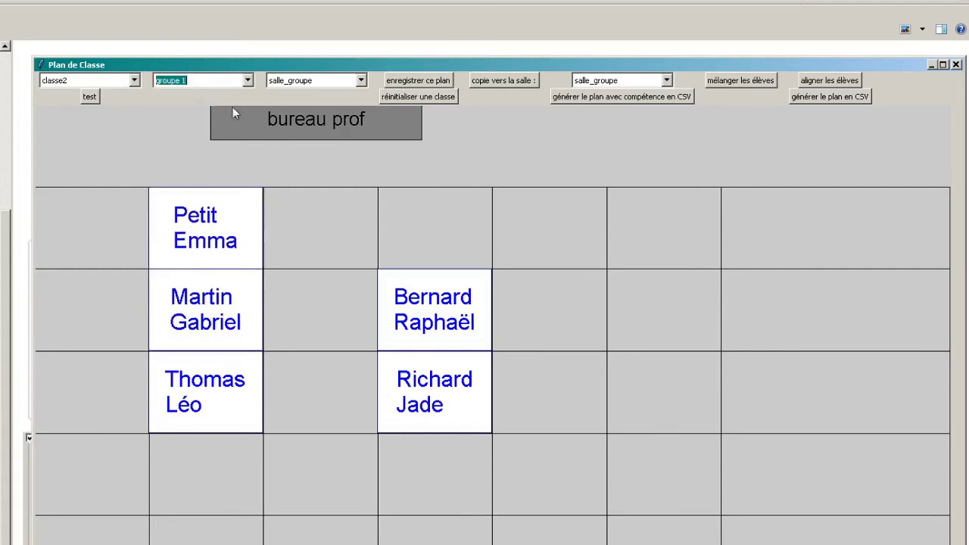
{"action": "left_click", "coordinate": [248, 81]}
{"action": "left_click", "coordinate": [236, 115]}
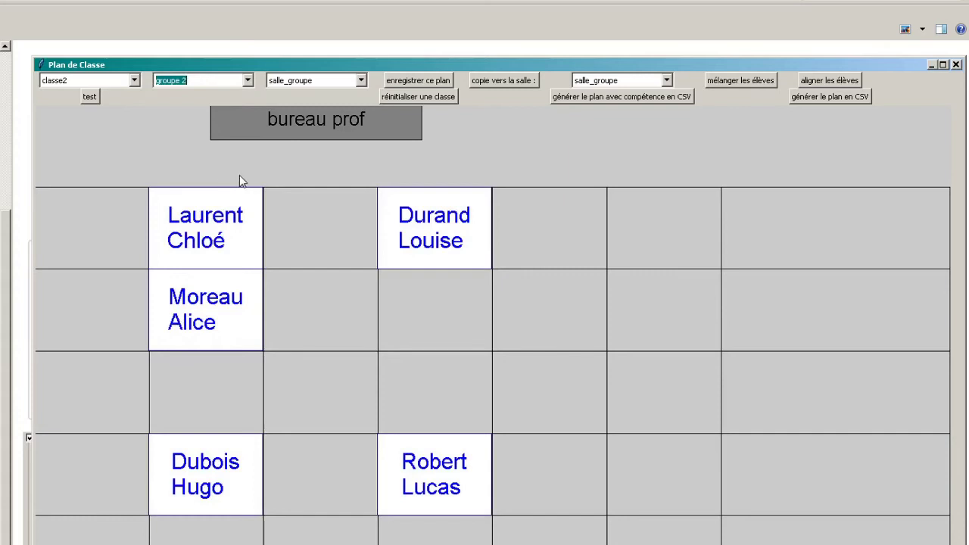
Shuffle the groupe 2 students among their seats in salle_groupe several times.
{"action": "left_click", "coordinate": [739, 80]}
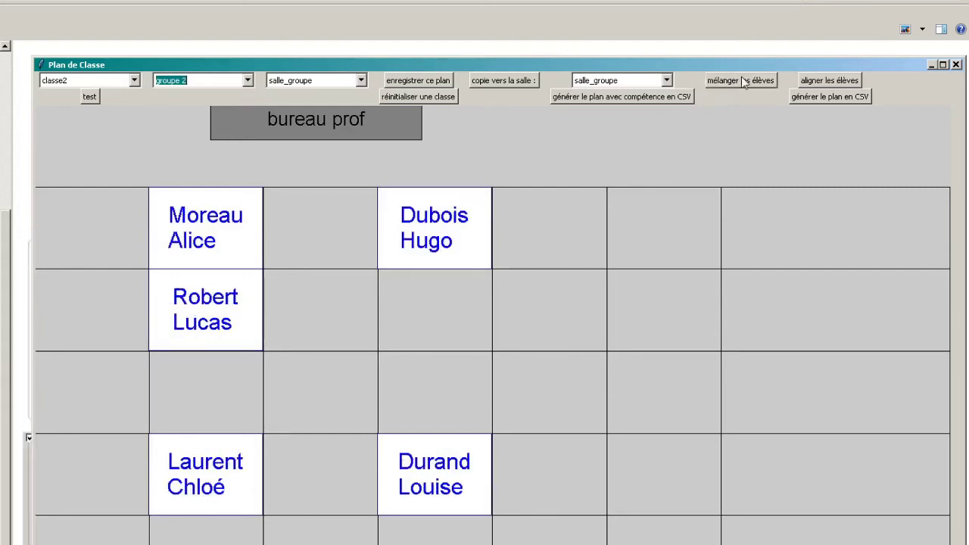
{"action": "left_click", "coordinate": [741, 79]}
{"action": "left_click", "coordinate": [742, 79]}
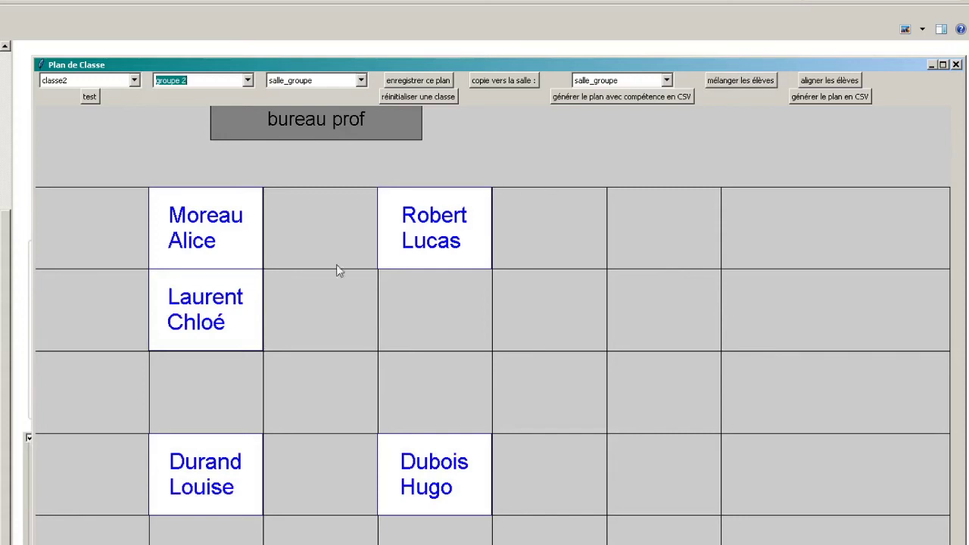
Move the second column's second-row student to the first column's first row, and its fourth-row student to the fifth column's first row.
{"action": "left_click_drag", "start_coordinate": [202, 316], "coordinate": [92, 238]}
{"action": "left_click_drag", "start_coordinate": [209, 480], "coordinate": [548, 238]}
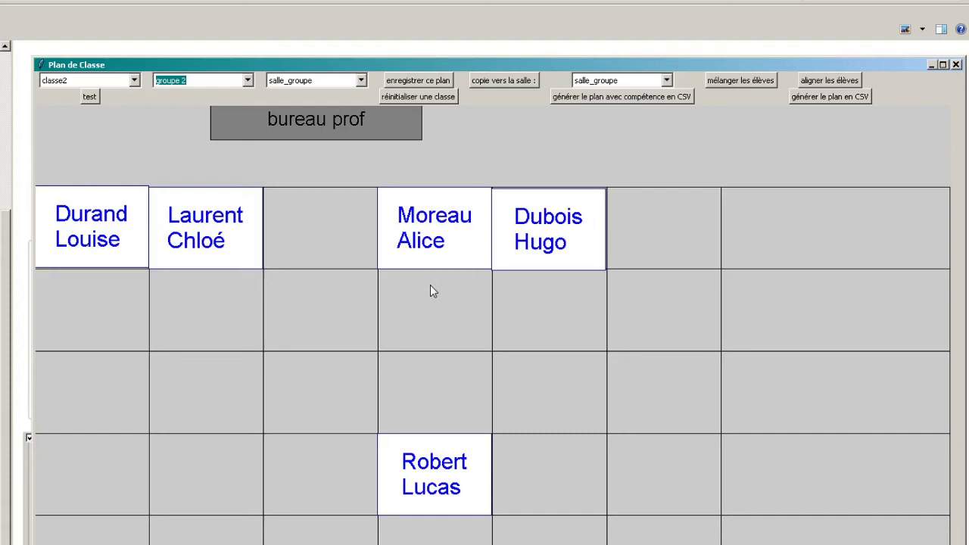
Move the fourth column's fourth-row student to the third column's third row, and align the students to the seat grid.
{"action": "left_click_drag", "start_coordinate": [436, 477], "coordinate": [326, 387]}
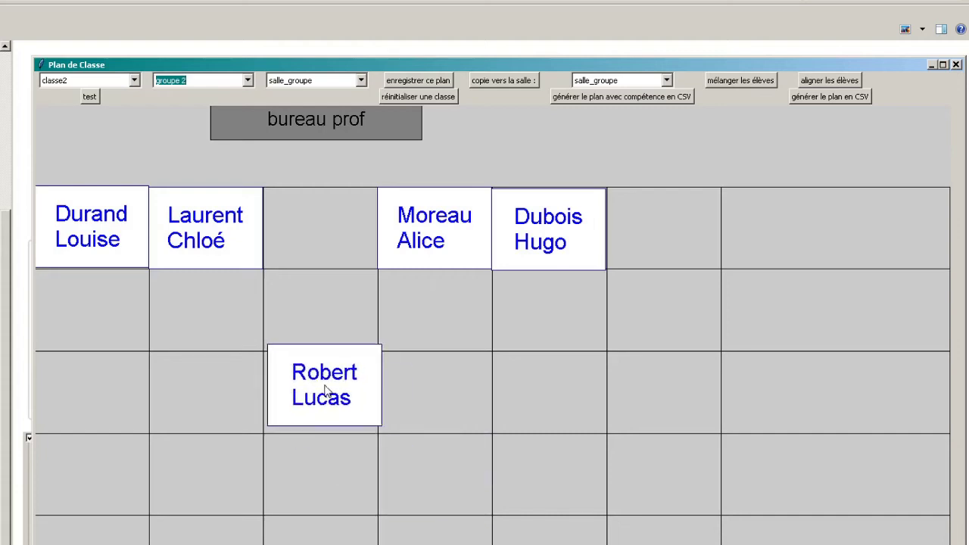
{"action": "left_click", "coordinate": [817, 82]}
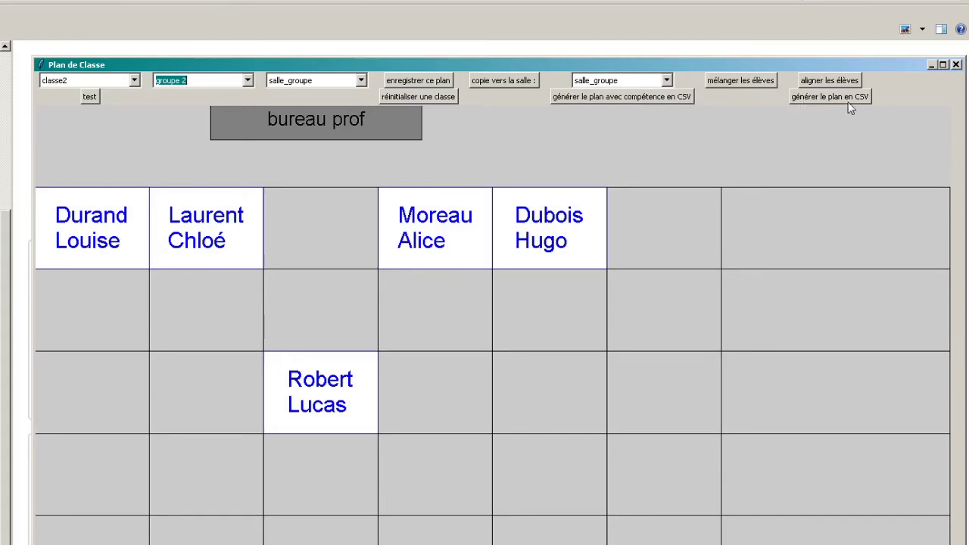
Minimize the seating plan window and locate the classe2_salle_groupe and classe2_salle_groupe_comp CSV files dated 2020-09-19 in the folder.
{"action": "left_click", "coordinate": [931, 65]}
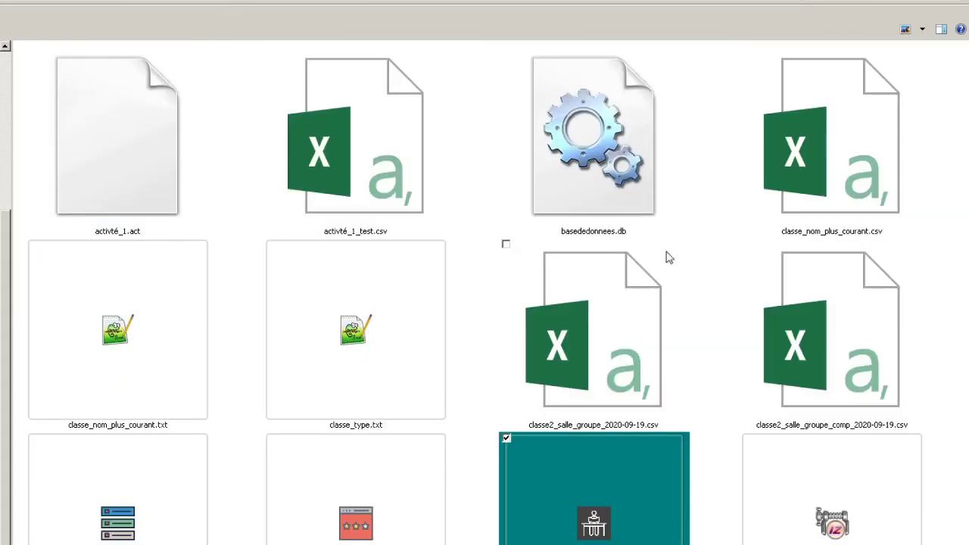
{"action": "left_click", "coordinate": [613, 359]}
{"action": "left_click", "coordinate": [807, 346]}
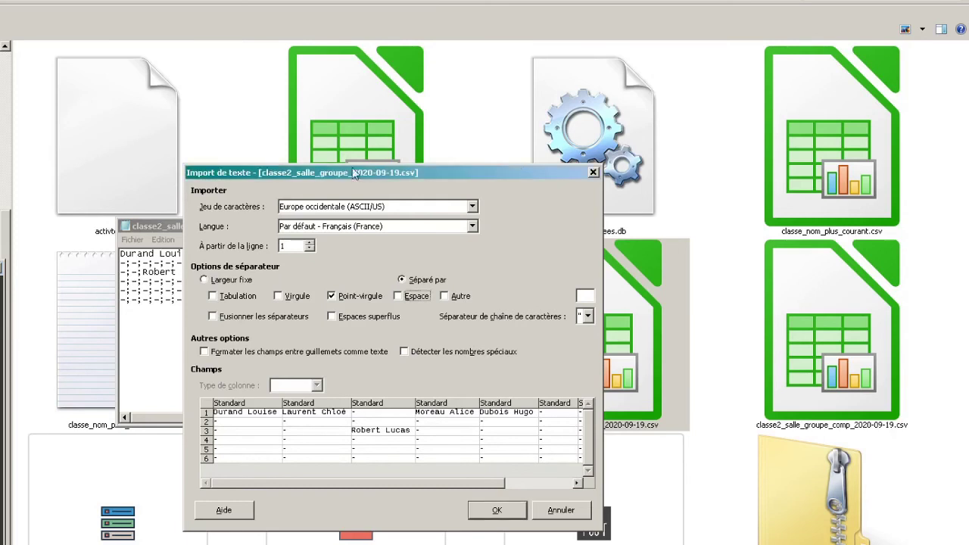
Compare the raw text of classe2_salle_groupe_2020-09-19.csv in Notepad with its text import preview, and minimize Notepad.
{"action": "left_click_drag", "start_coordinate": [522, 171], "coordinate": [298, 176]}
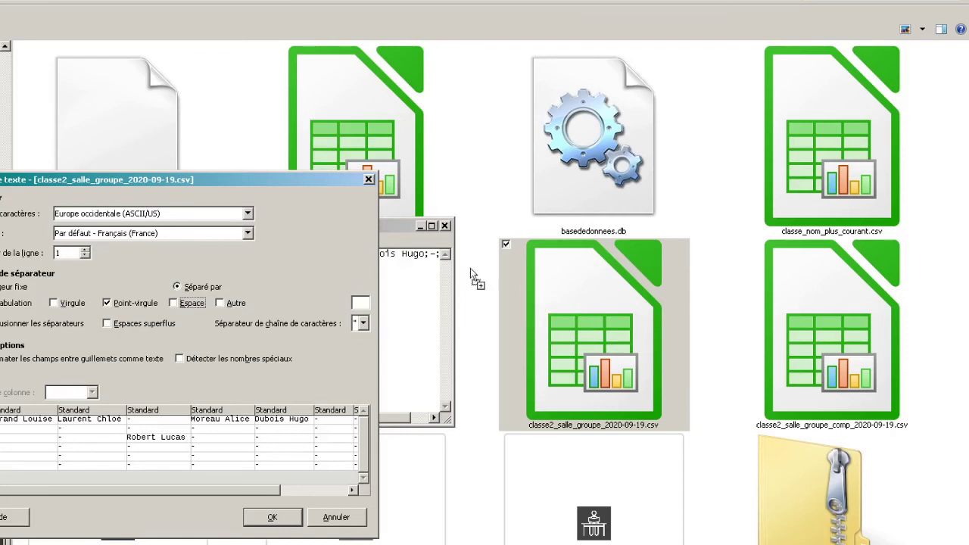
{"action": "left_click_drag", "start_coordinate": [182, 185], "coordinate": [425, 171]}
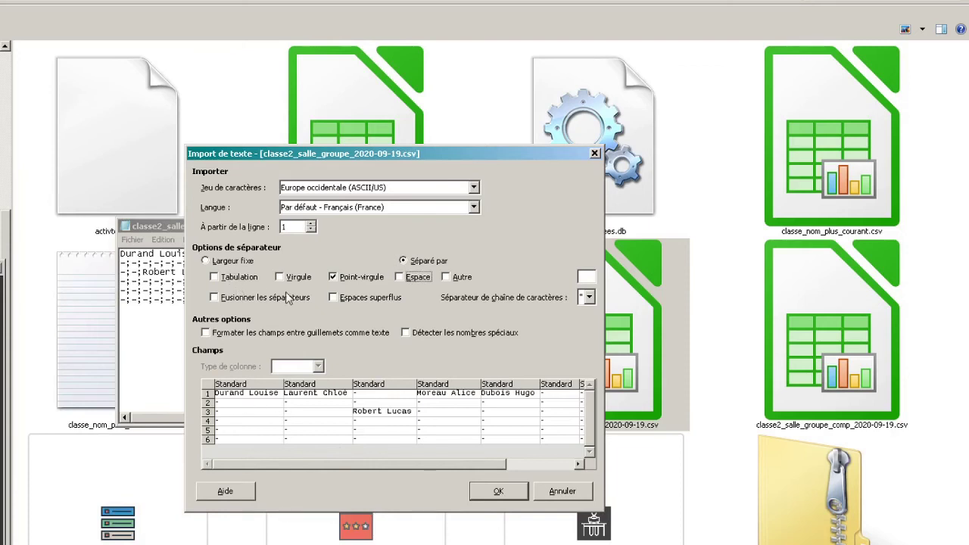
{"action": "left_click", "coordinate": [160, 227]}
{"action": "left_click_drag", "start_coordinate": [160, 227], "coordinate": [205, 236]}
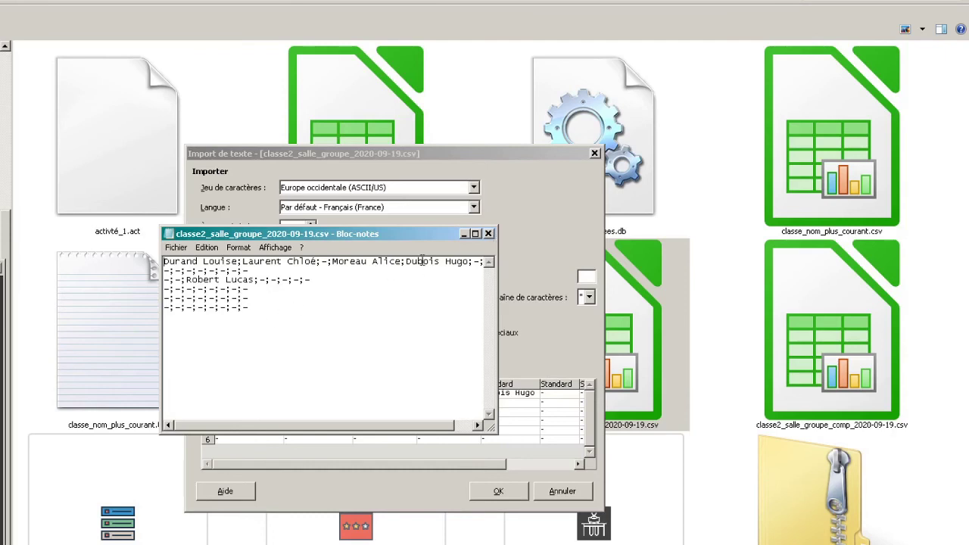
{"action": "left_click", "coordinate": [464, 234]}
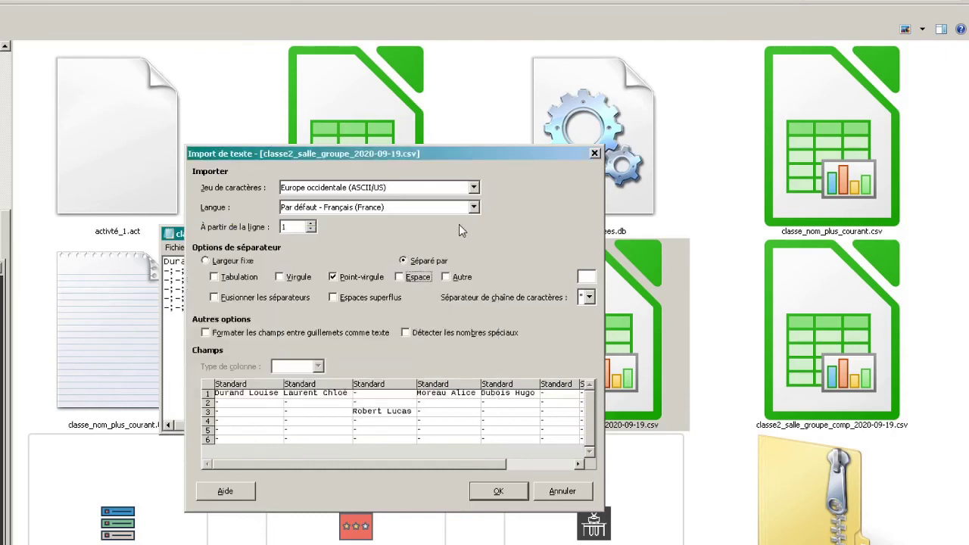
Preview adding the space separator, import classe2_salle_groupe_2020-09-19.csv into LibreOffice Calc with only the semicolon separator, and select the whole sheet.
{"action": "left_click", "coordinate": [408, 279]}
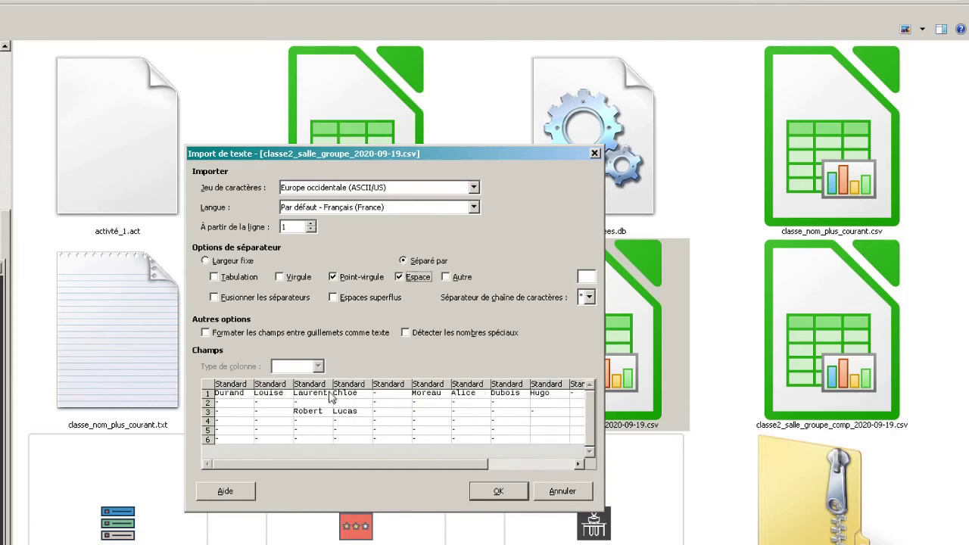
{"action": "left_click", "coordinate": [399, 277]}
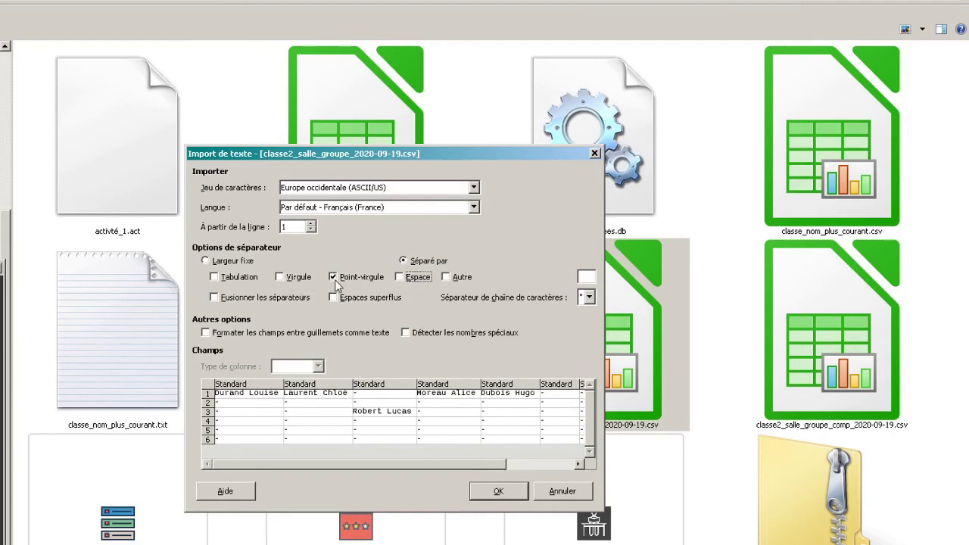
{"action": "left_click", "coordinate": [493, 492]}
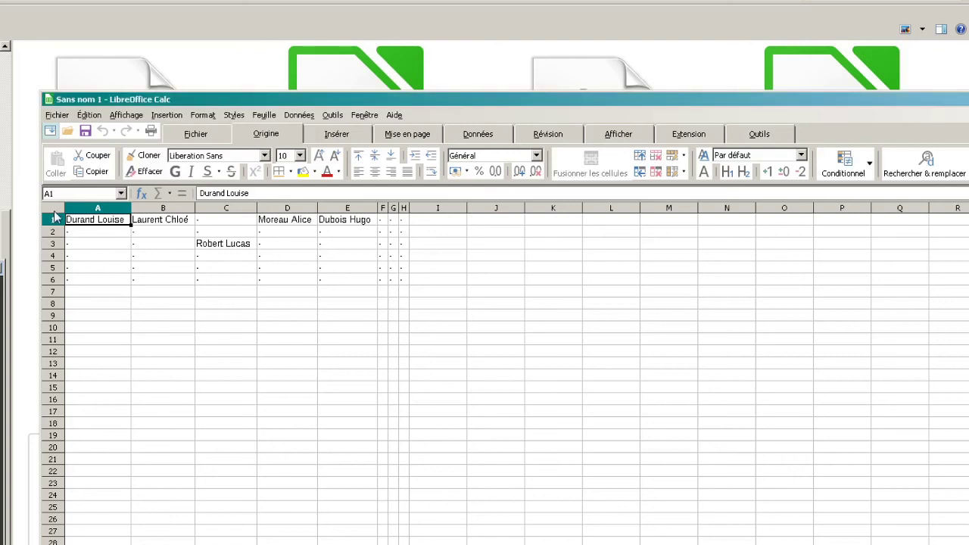
{"action": "key", "text": "ctrl+a"}
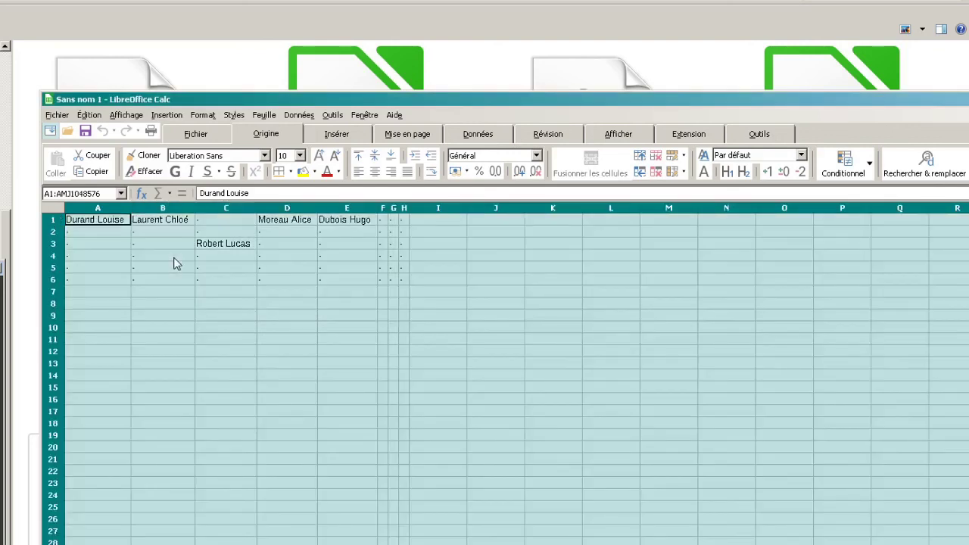
Open classe2_salle_groupe_comp_2020-09-19.csv in LibreOffice Calc and examine its paired student, competence and total columns.
{"action": "scroll", "coordinate": [174, 263], "scroll_direction": "up", "scroll_amount": 8}
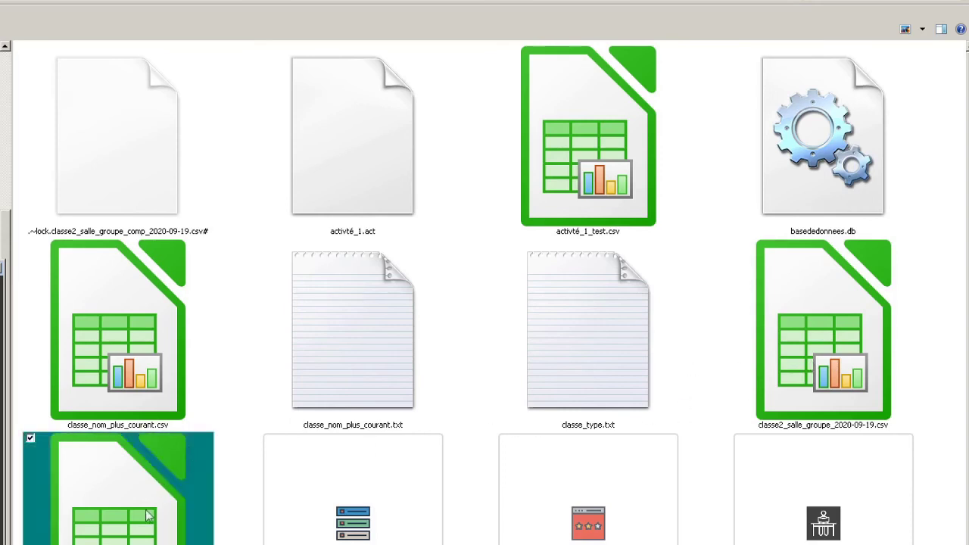
{"action": "scroll", "coordinate": [189, 454], "scroll_direction": "down", "scroll_amount": 2}
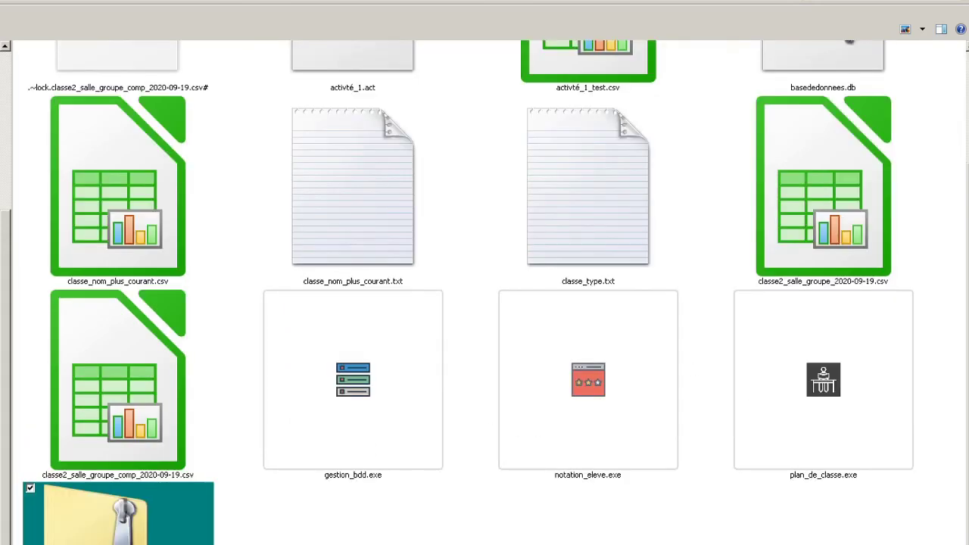
{"action": "left_click", "coordinate": [145, 422]}
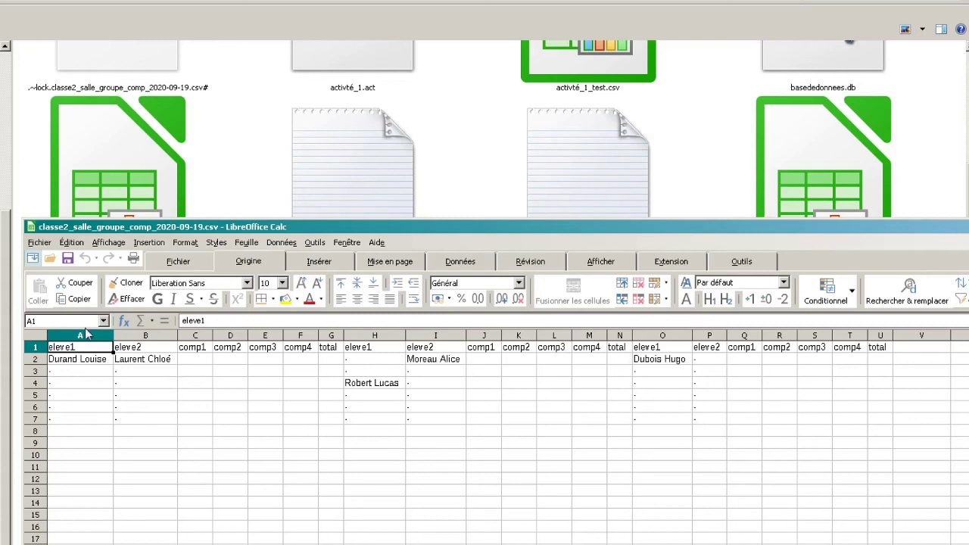
{"action": "key", "text": "ctrl+space"}
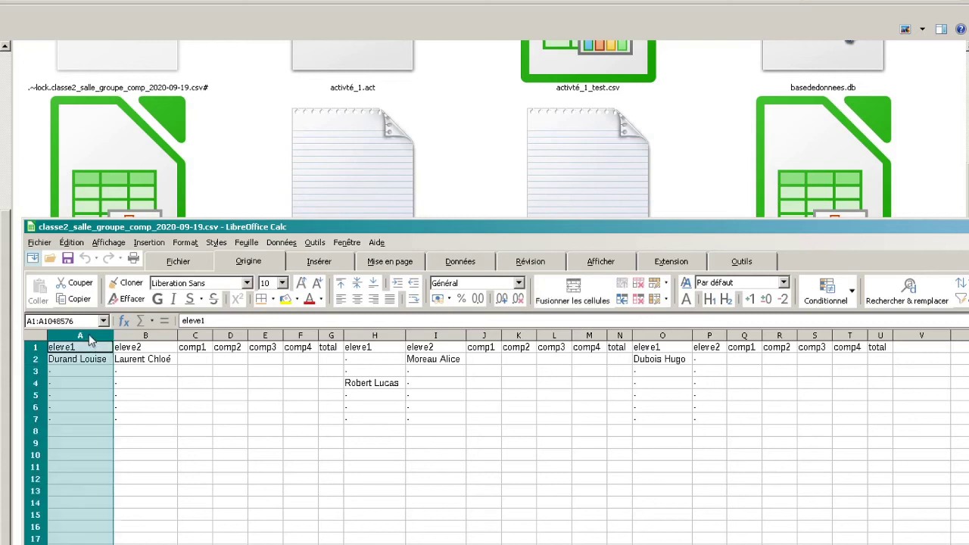
{"action": "left_click_drag", "start_coordinate": [90, 337], "coordinate": [144, 337]}
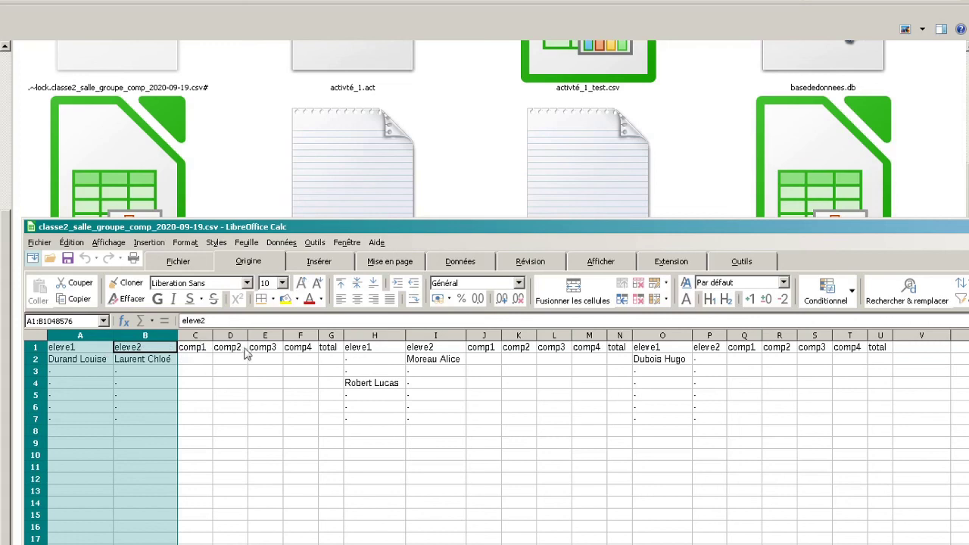
{"action": "left_click", "coordinate": [327, 347]}
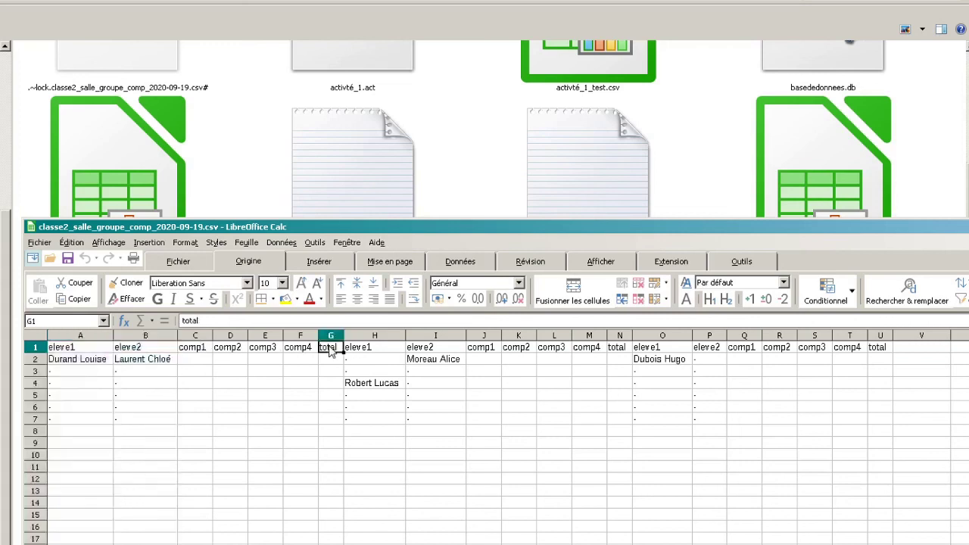
{"action": "left_click", "coordinate": [297, 372]}
{"action": "left_click", "coordinate": [230, 373]}
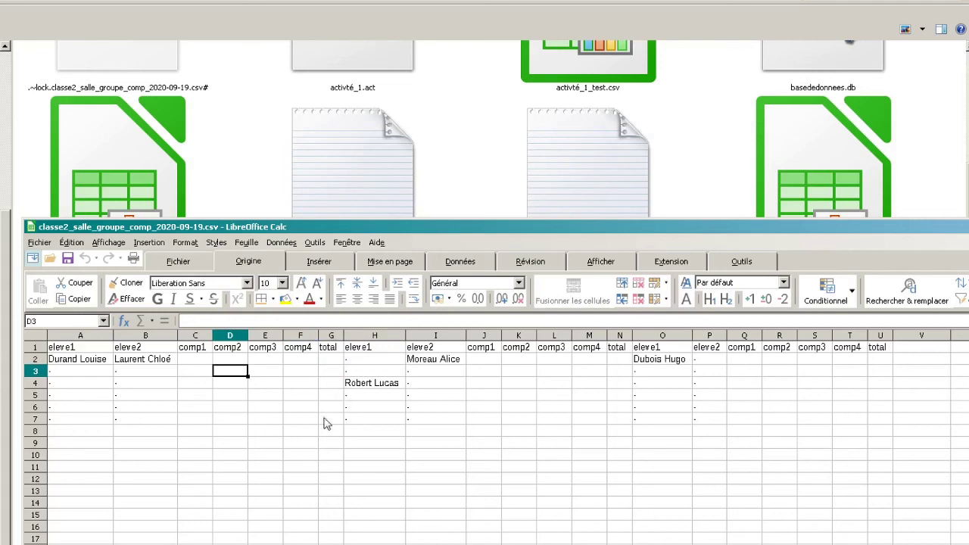
Enter the grades A under comp1 and B under comp2 for the first student pair in row 2.
{"action": "left_click", "coordinate": [195, 361]}
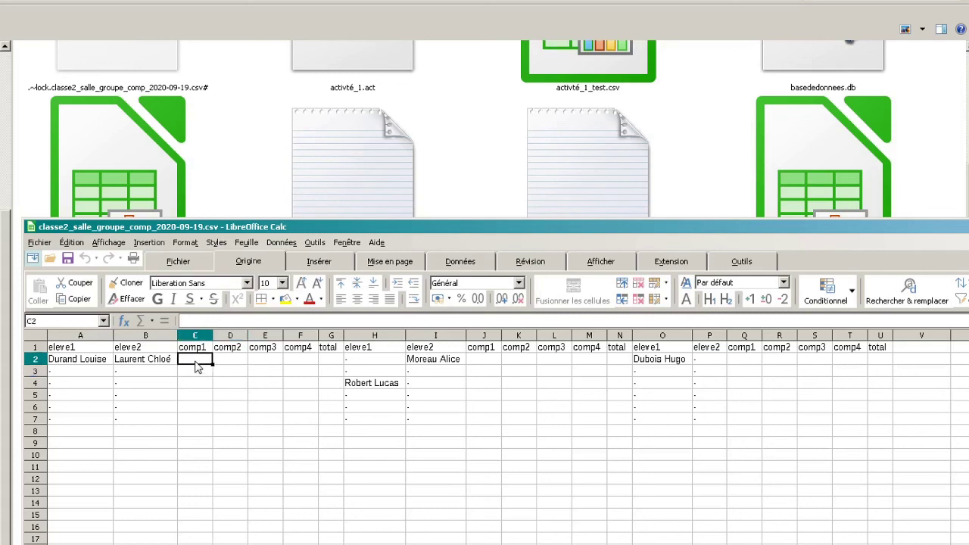
{"action": "type", "text": "A"}
{"action": "left_click", "coordinate": [232, 364]}
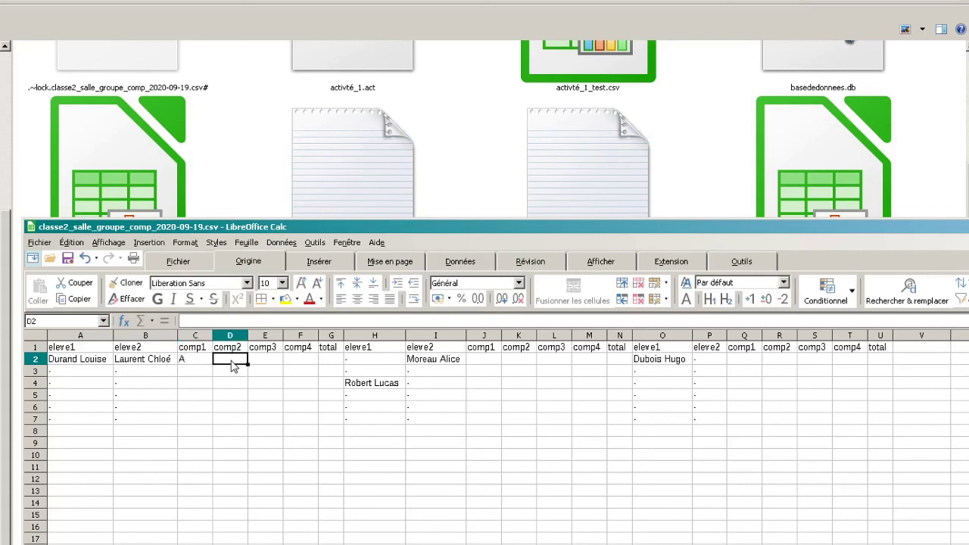
{"action": "type", "text": "B"}
{"action": "key", "text": "Return"}
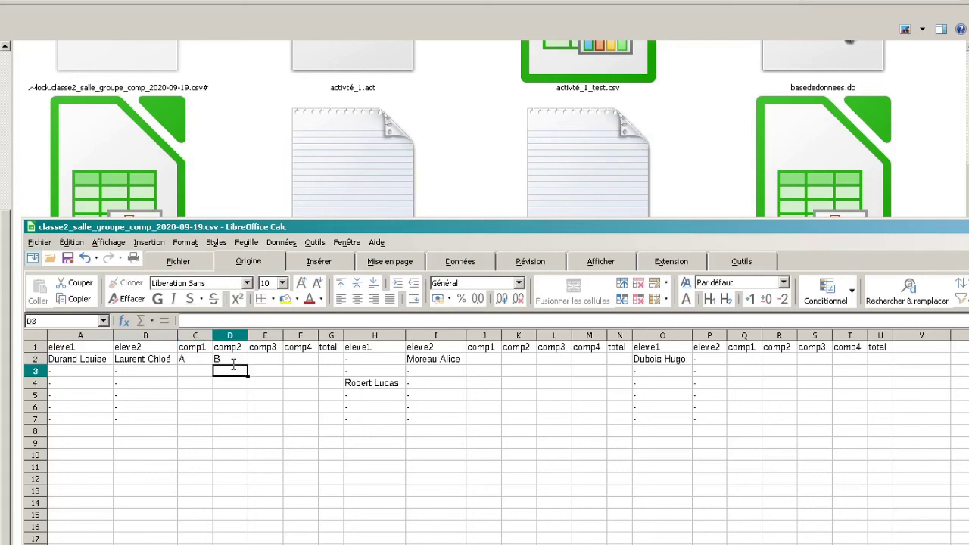
Set the first student pair's grades in row 2 to 5 under comp1 and 4 under comp2.
{"action": "left_click", "coordinate": [330, 362]}
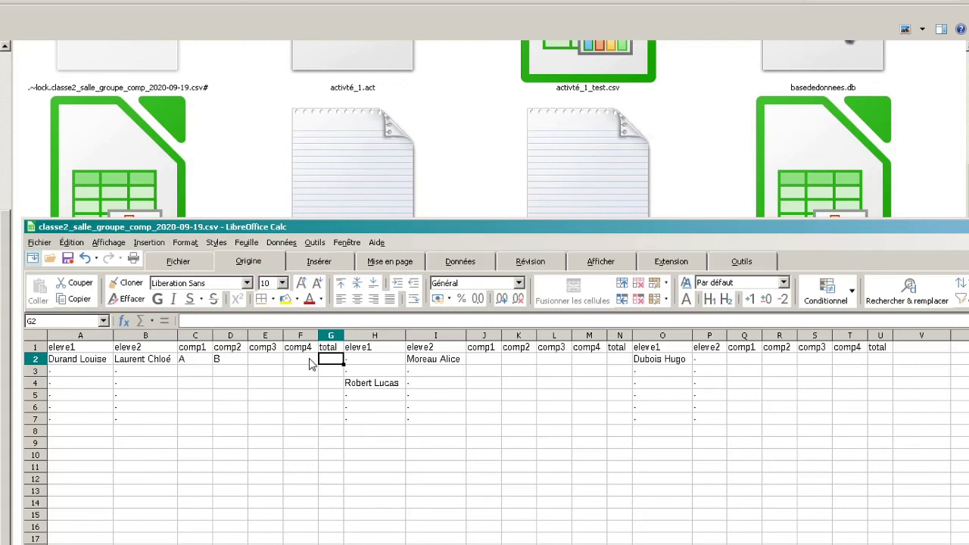
{"action": "left_click", "coordinate": [194, 363]}
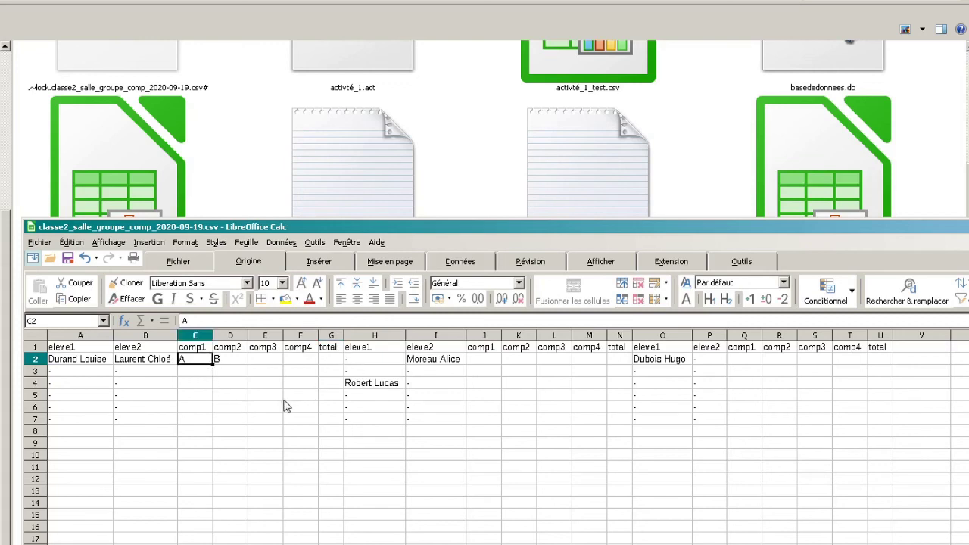
{"action": "type", "text": "5"}
{"action": "left_click", "coordinate": [230, 360]}
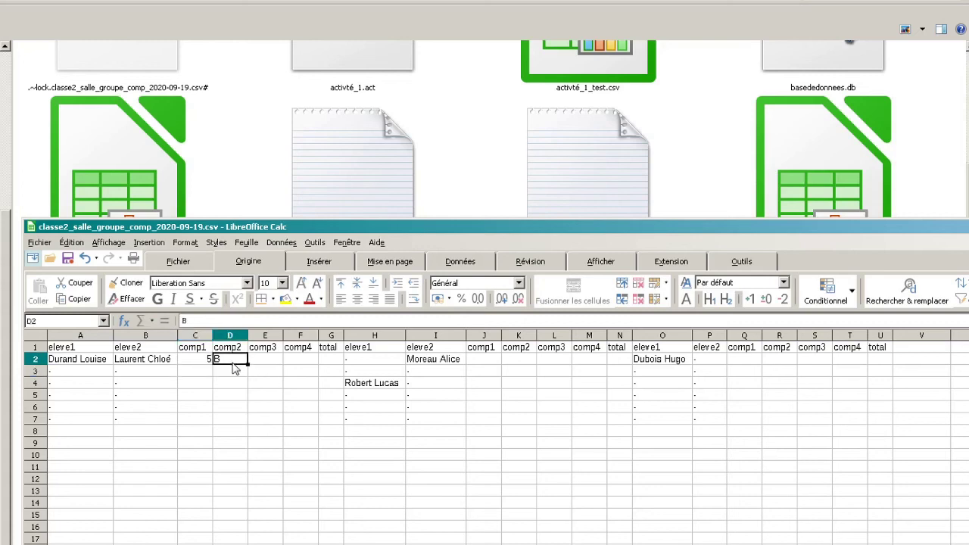
{"action": "type", "text": "4"}
{"action": "key", "text": "Return"}
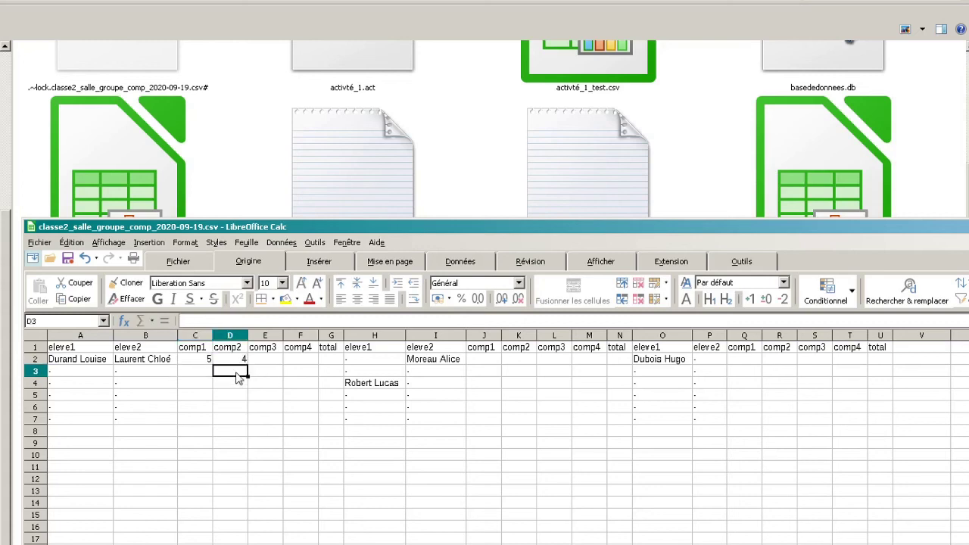